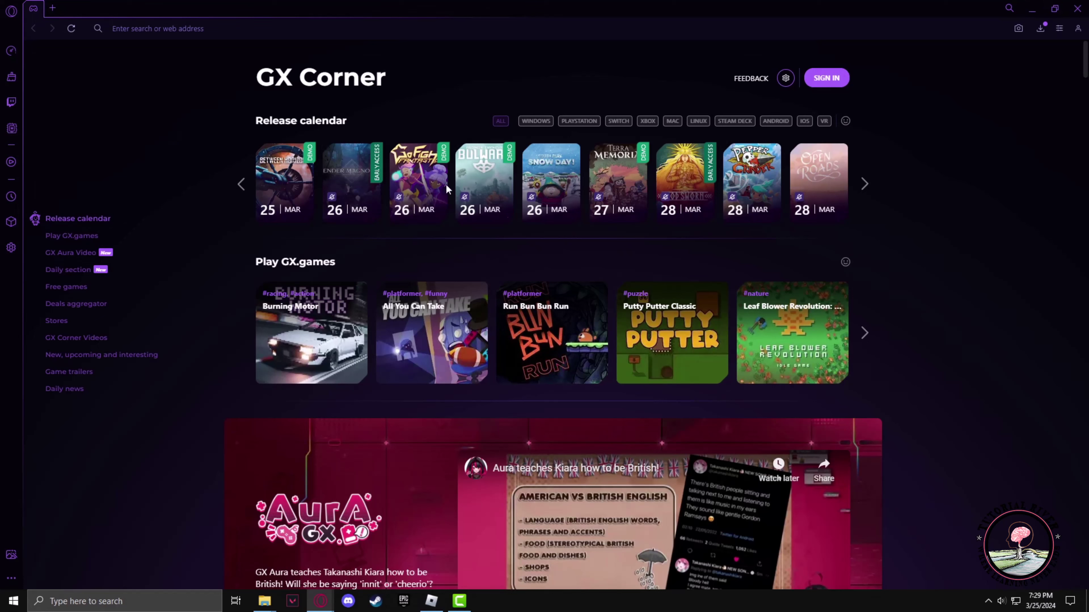
Enter roblox.com in the Opera GX address bar.
left_click(170, 28)
type("roblox.")
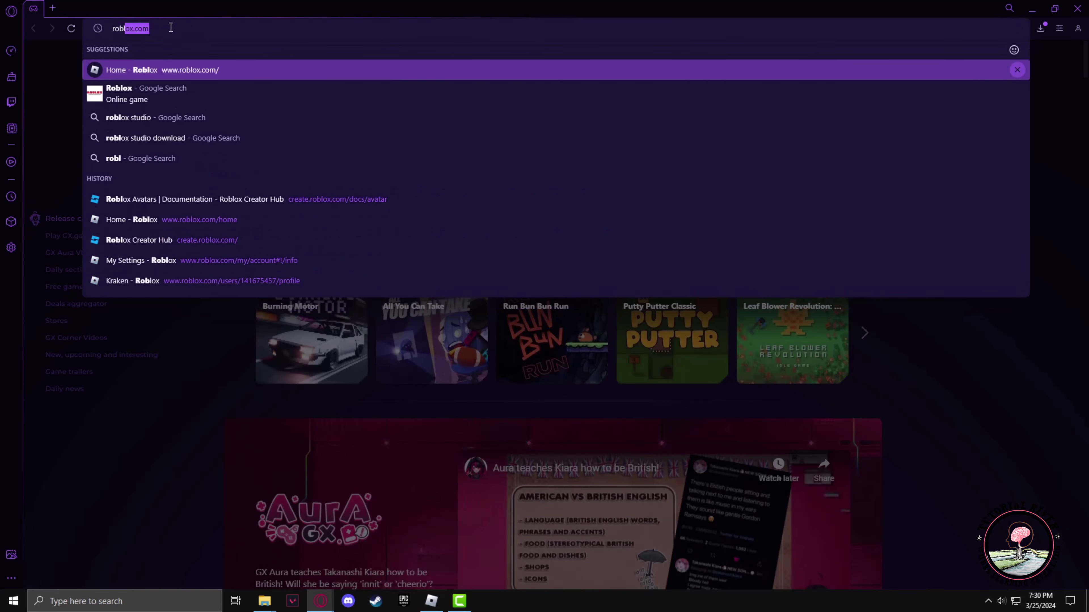
type("co")
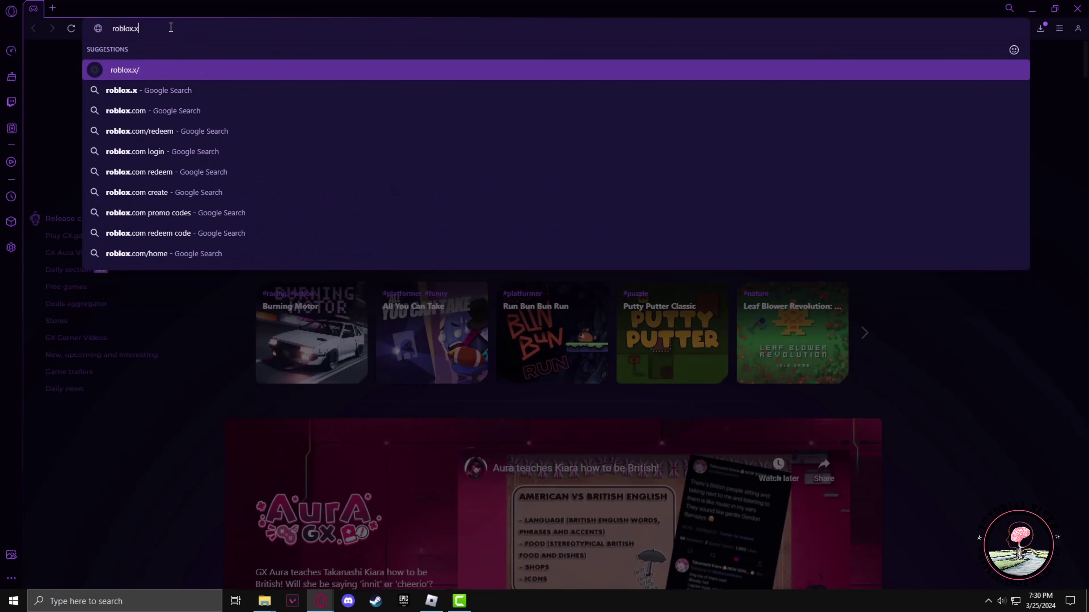
type("m")
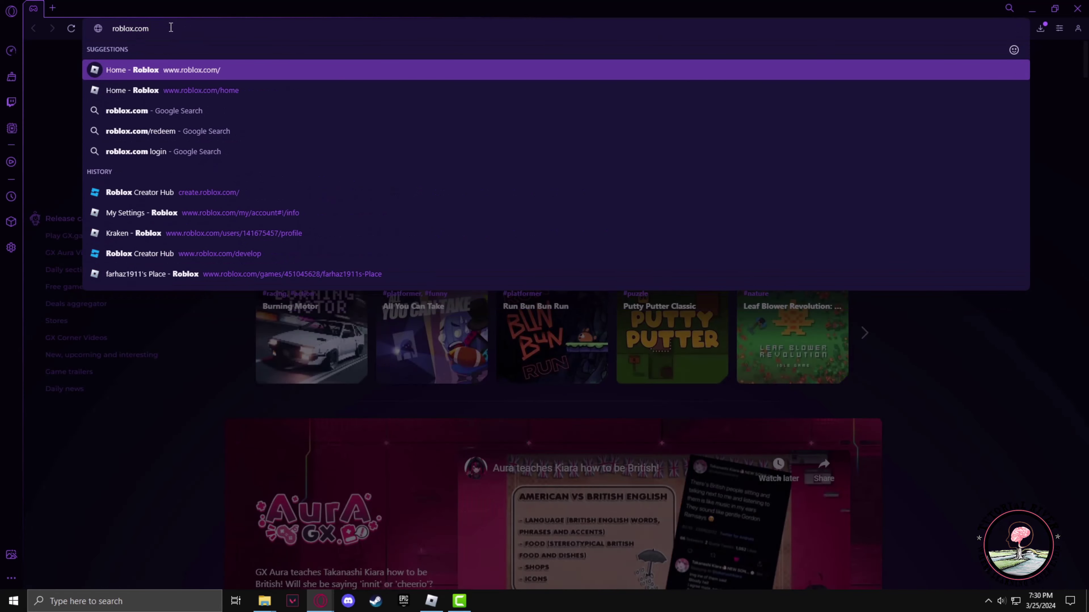
Go to the Roblox home page, then open Create > Documentation > Avatar in Creator Hub.
left_click(203, 71)
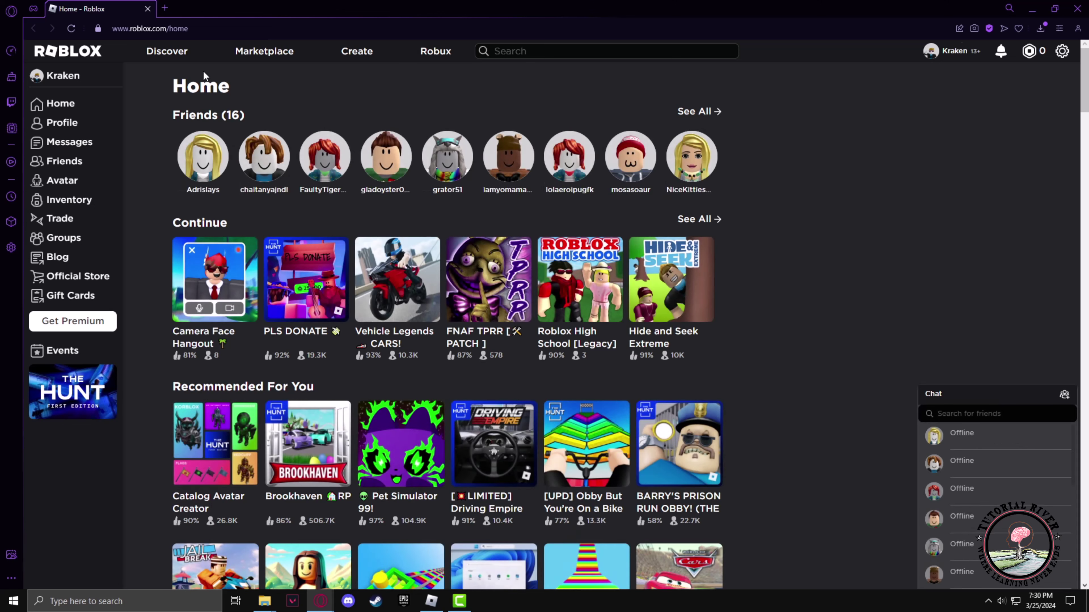
left_click(362, 57)
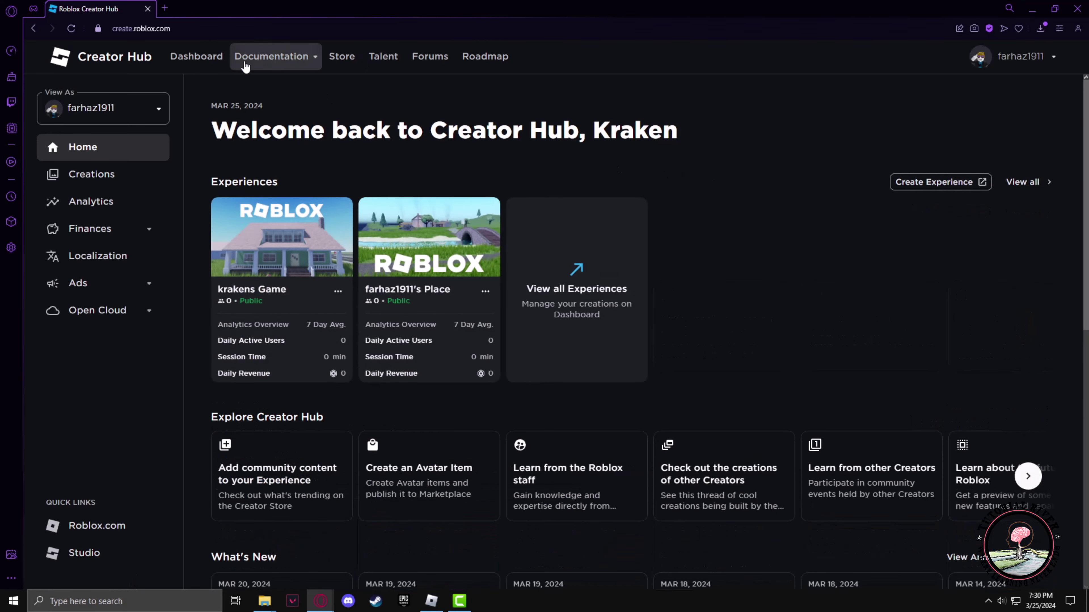
left_click(290, 64)
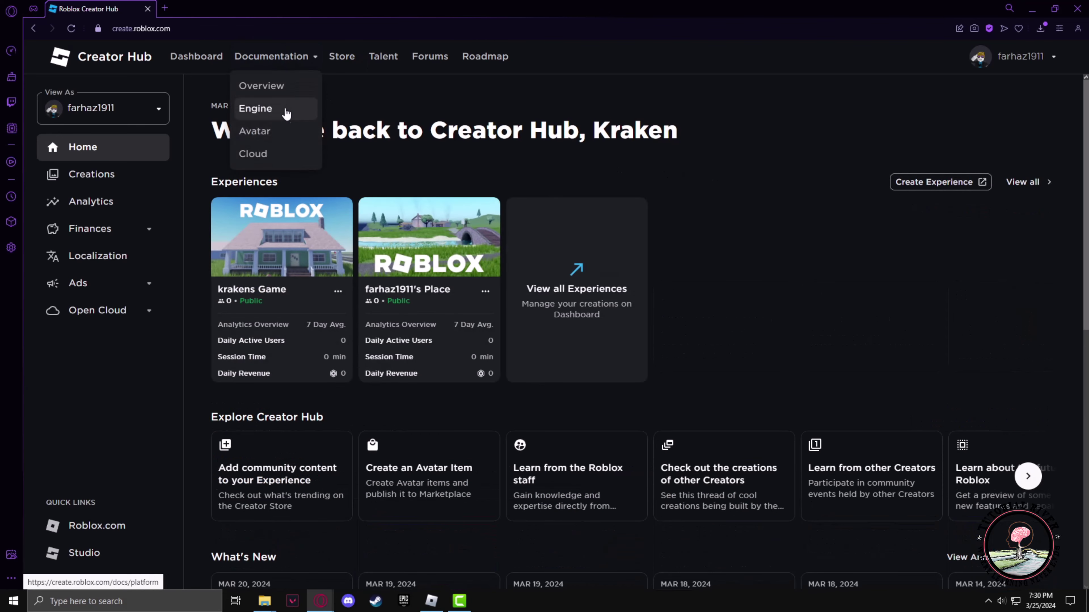
left_click(279, 141)
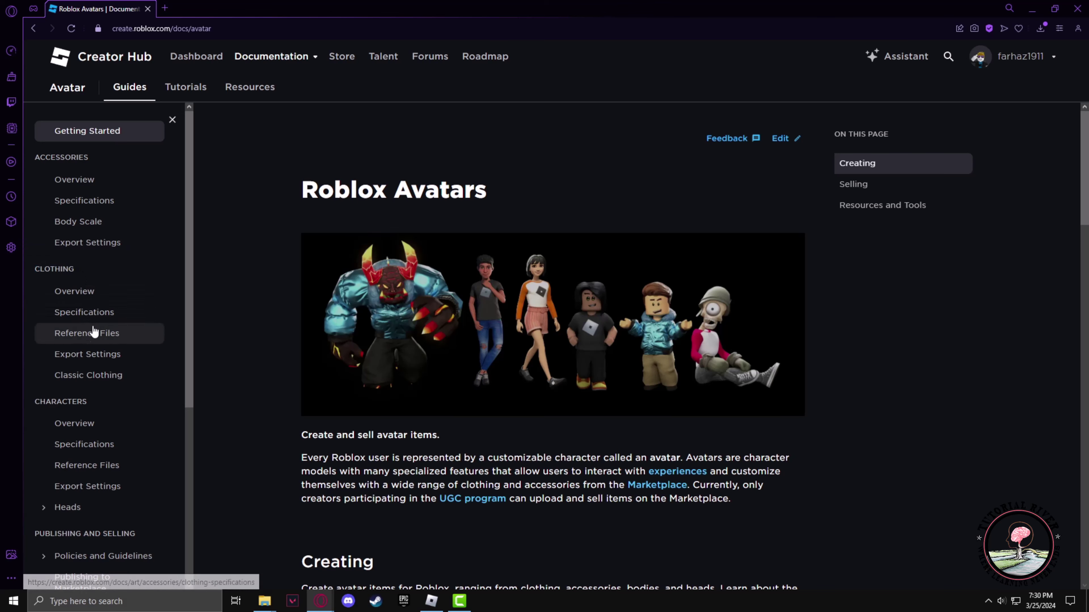
Open the Classic Clothing guide and scroll down to the Shirts and Pants templates.
left_click(99, 378)
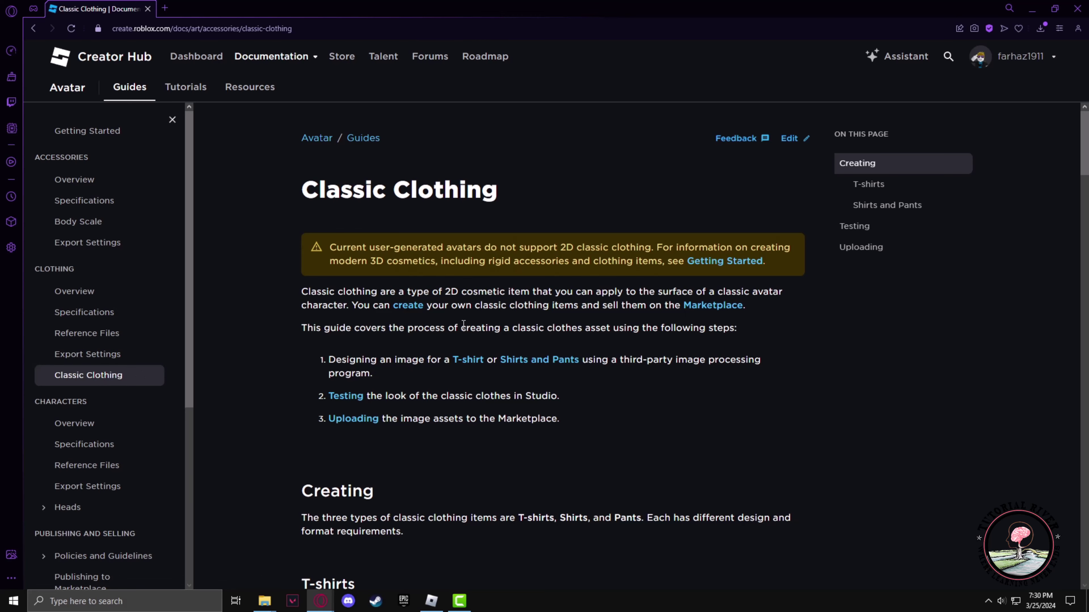
scroll(463, 324, "down", 10)
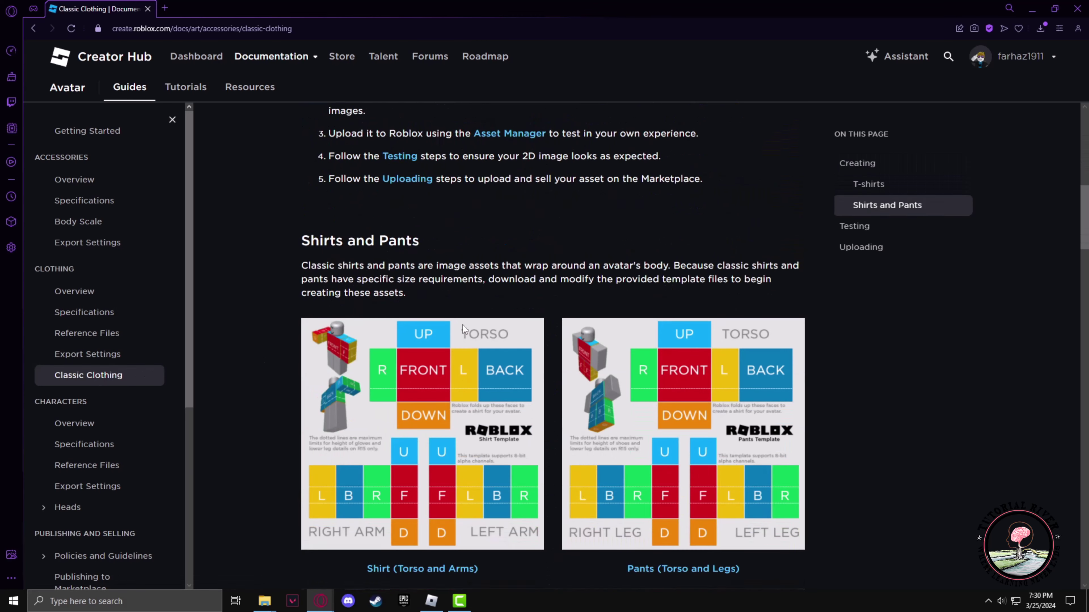
scroll(463, 325, "down", 1)
left_click_drag(302, 188, 424, 197)
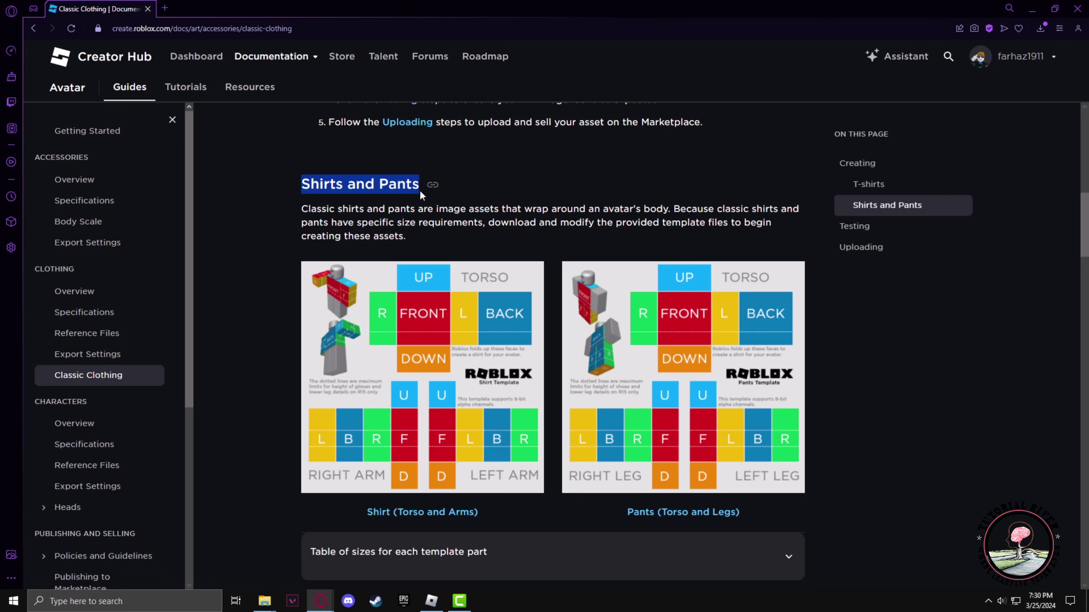
left_click(898, 344)
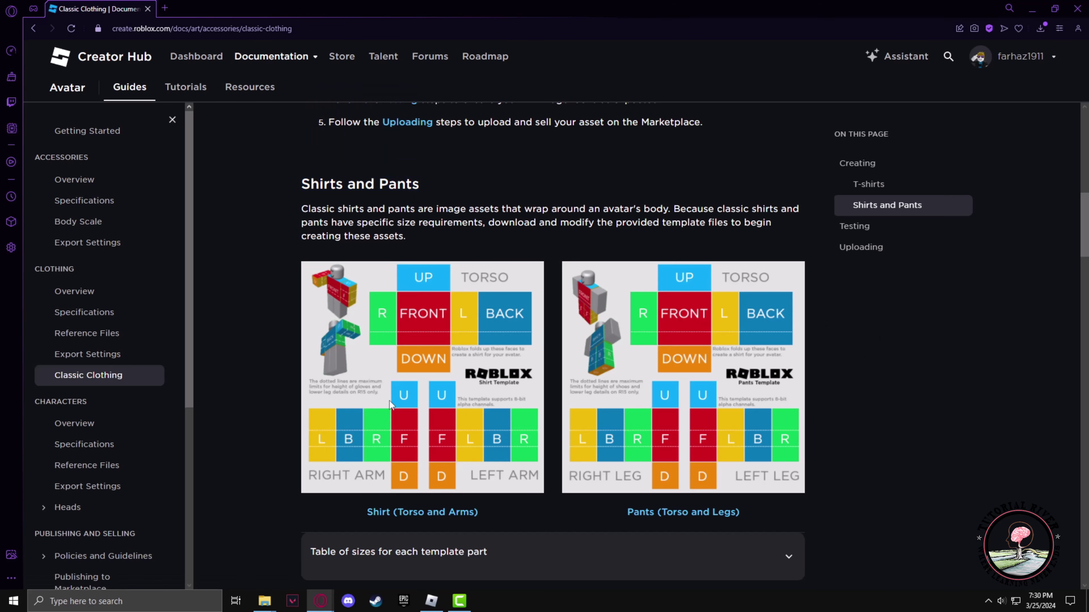
Save the shirt template image to the Desktop as Template-Shirts-R15.png.webp.
right_click(399, 322)
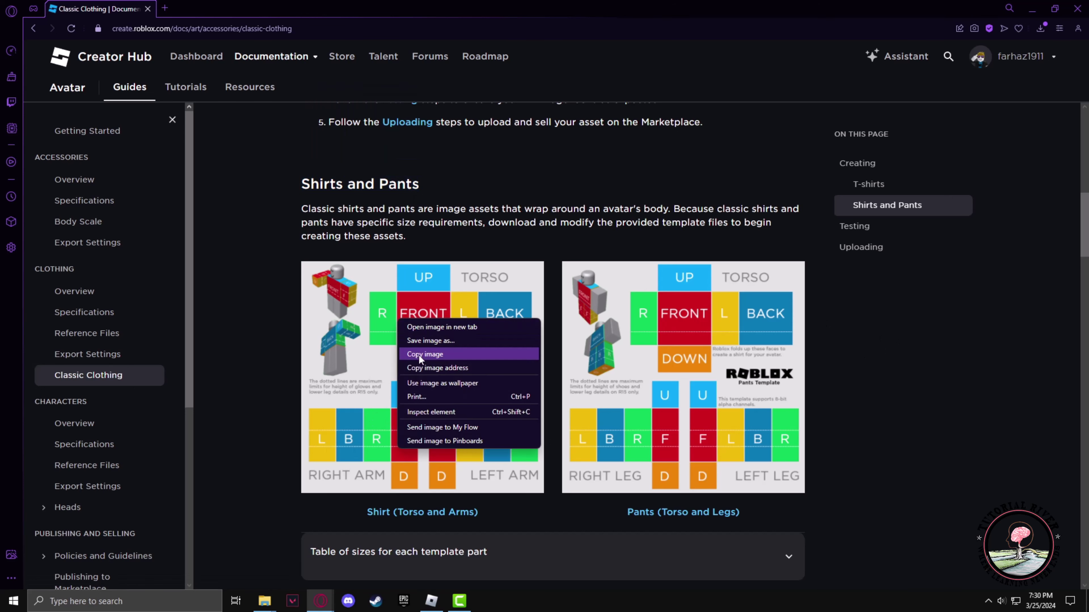
left_click(436, 343)
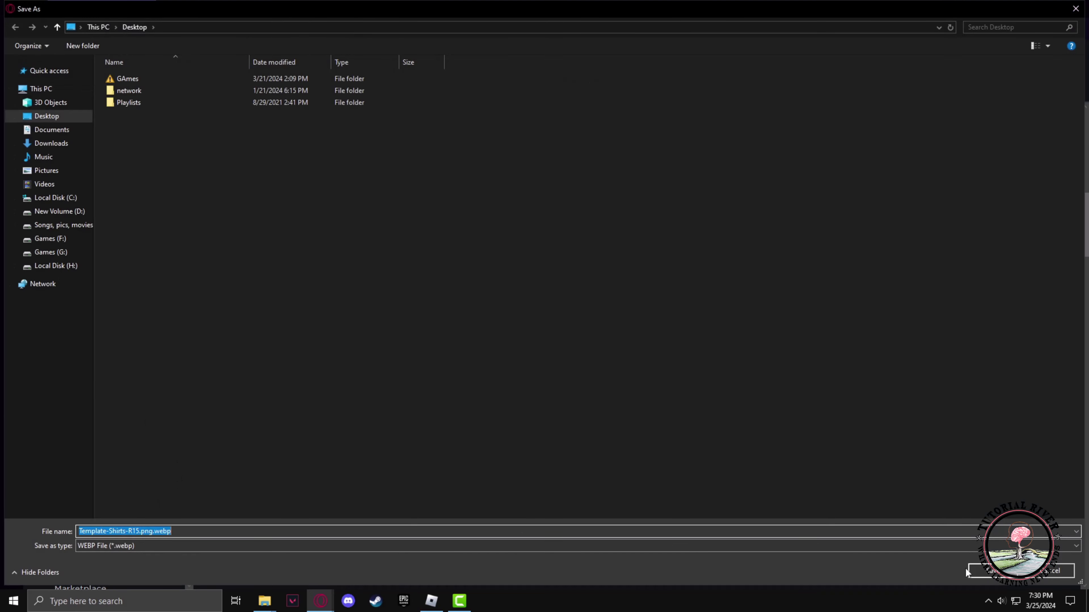
left_click(988, 573)
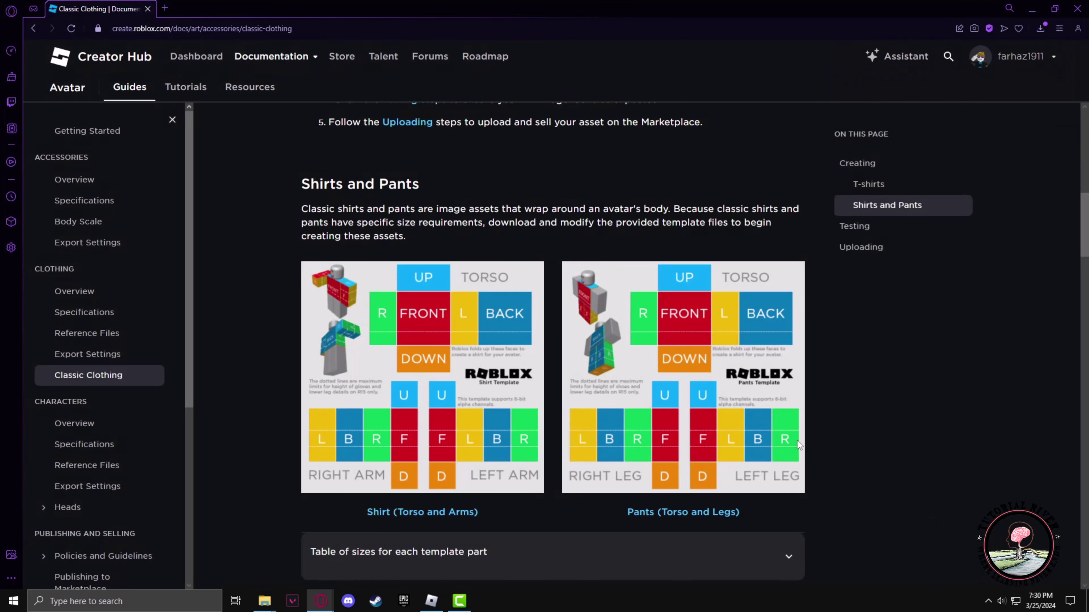
Load photopea.com and open Template-Shirts-R15.png.webp from the Desktop.
left_click(33, 9)
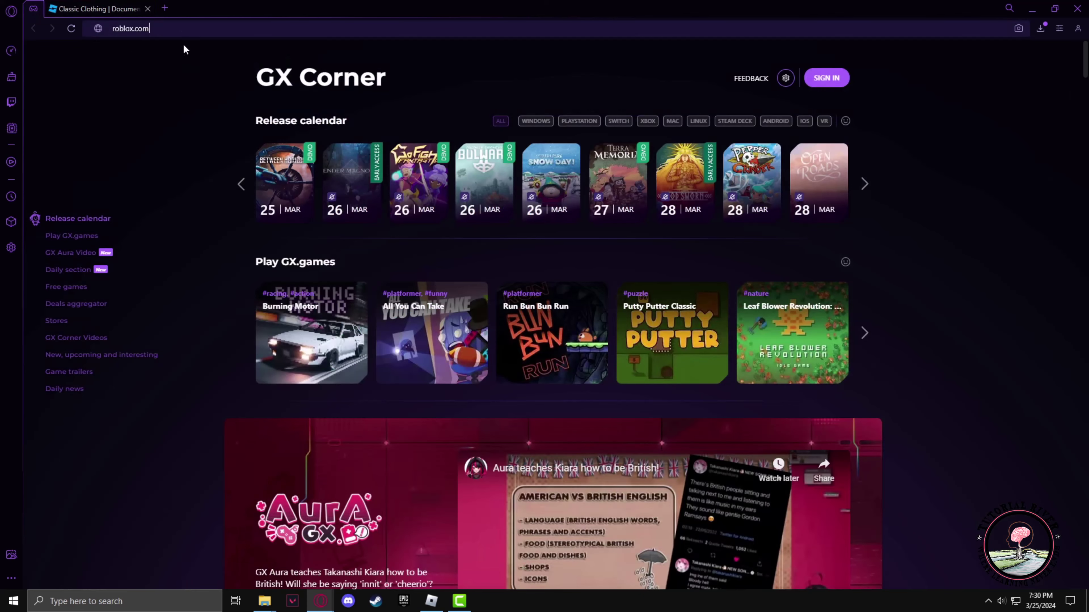
type("photopea")
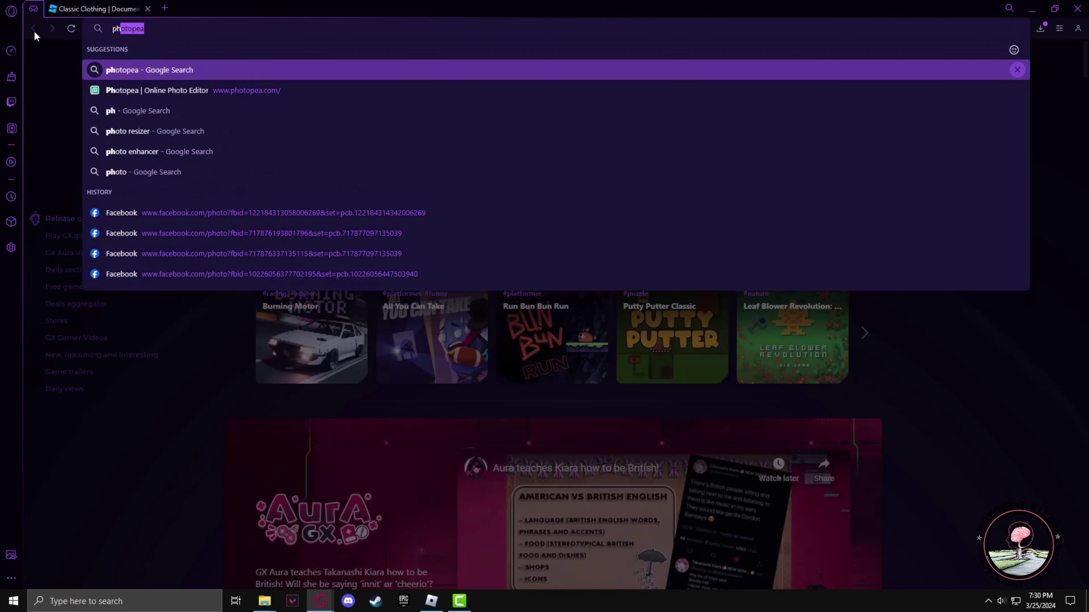
type(".com")
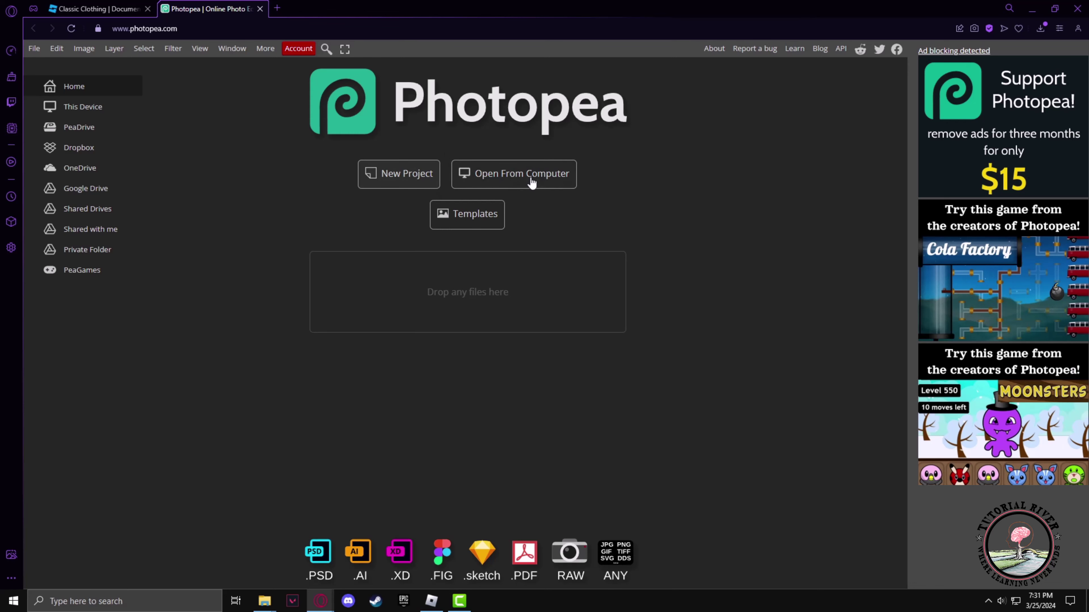
left_click(539, 186)
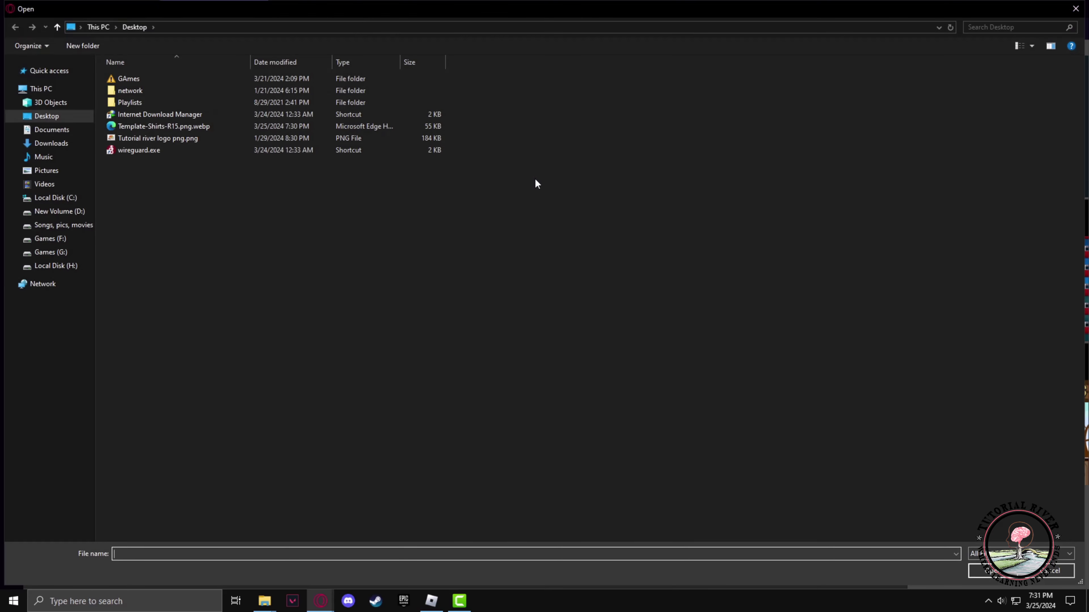
left_click(147, 124)
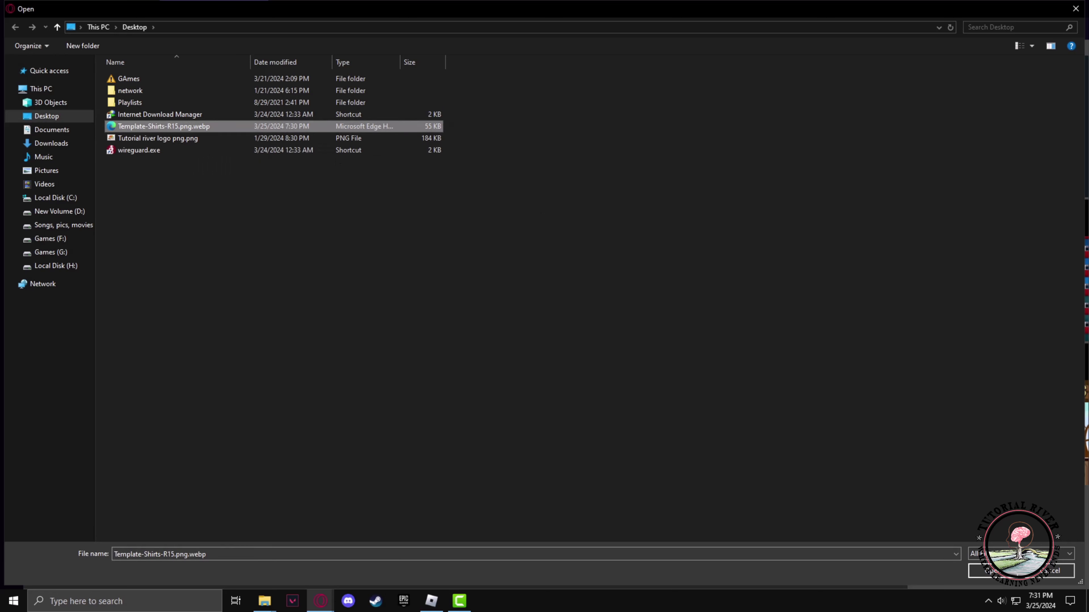
left_click(989, 572)
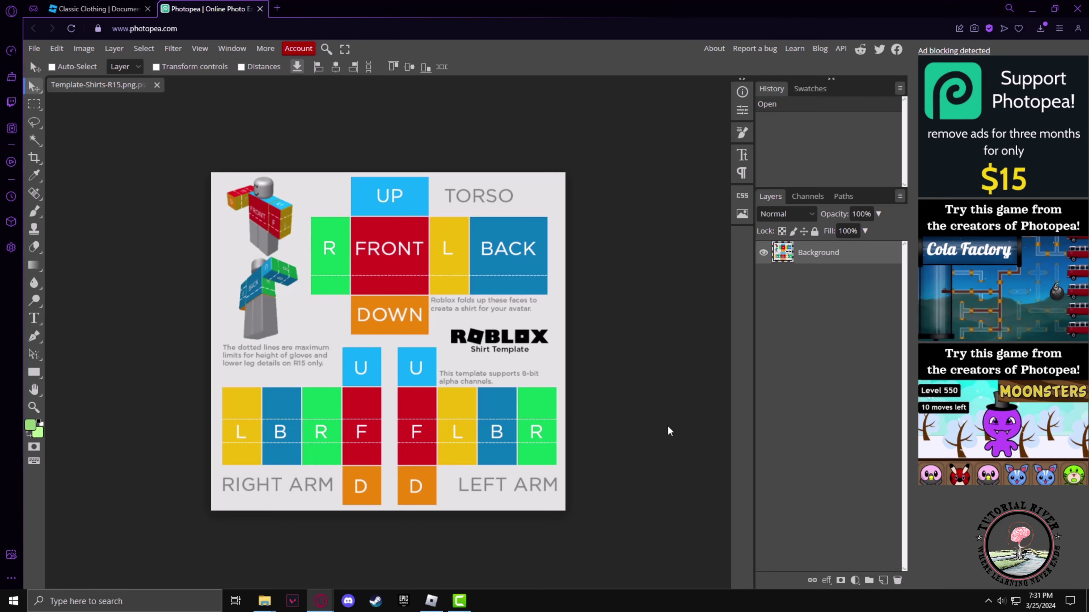
Select the right arm panels of the template with Rectangle Select.
scroll(667, 427, "down", 2)
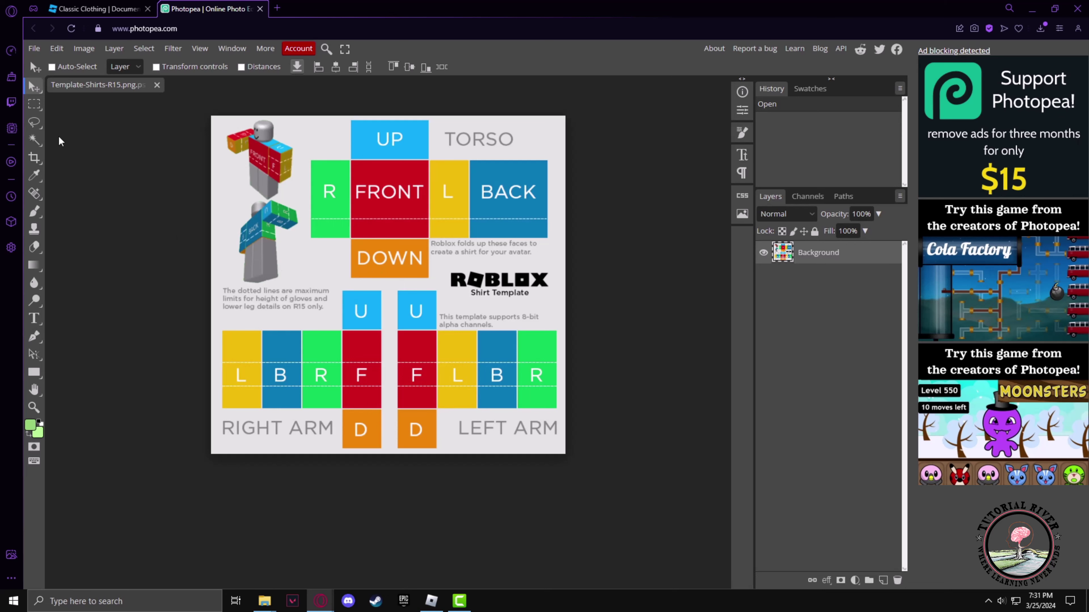
left_click(36, 106)
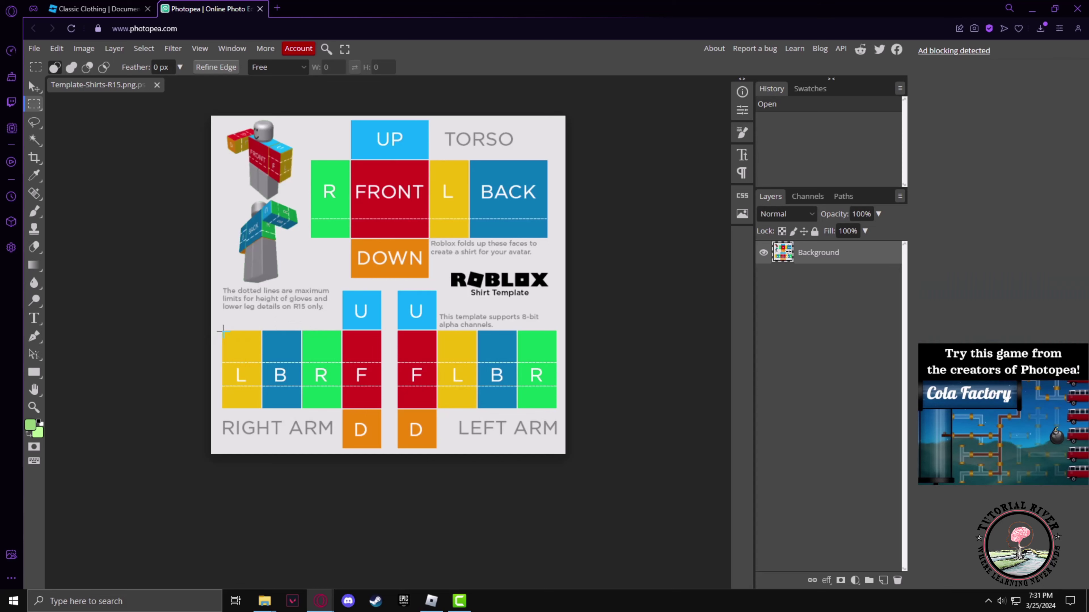
left_click_drag(222, 330, 382, 409)
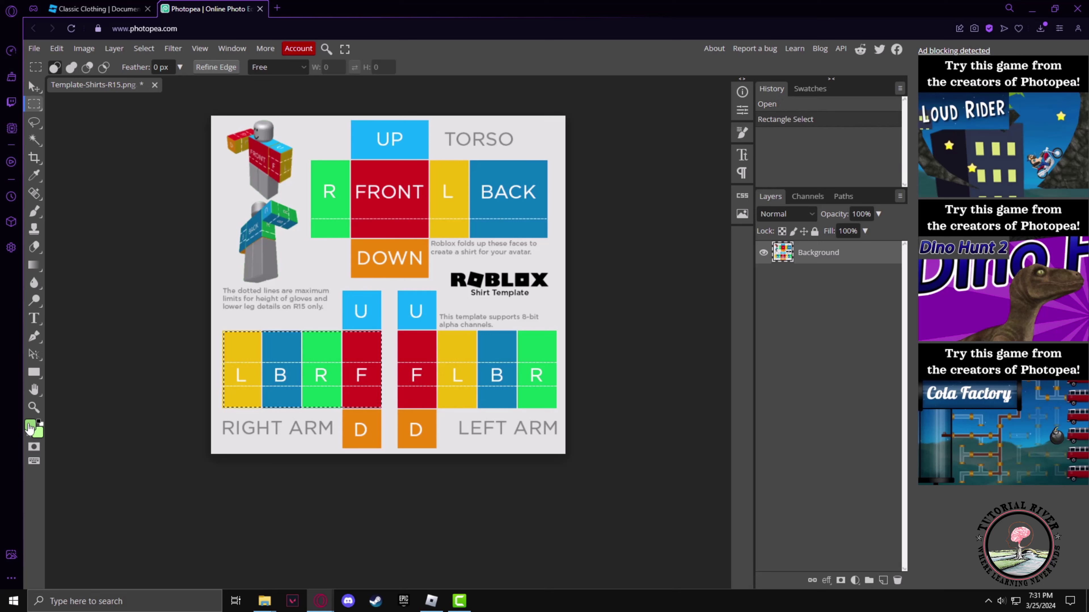
Set both the foreground and background colours to white (ffffff).
left_click(29, 428)
left_click_drag(174, 185, 112, 145)
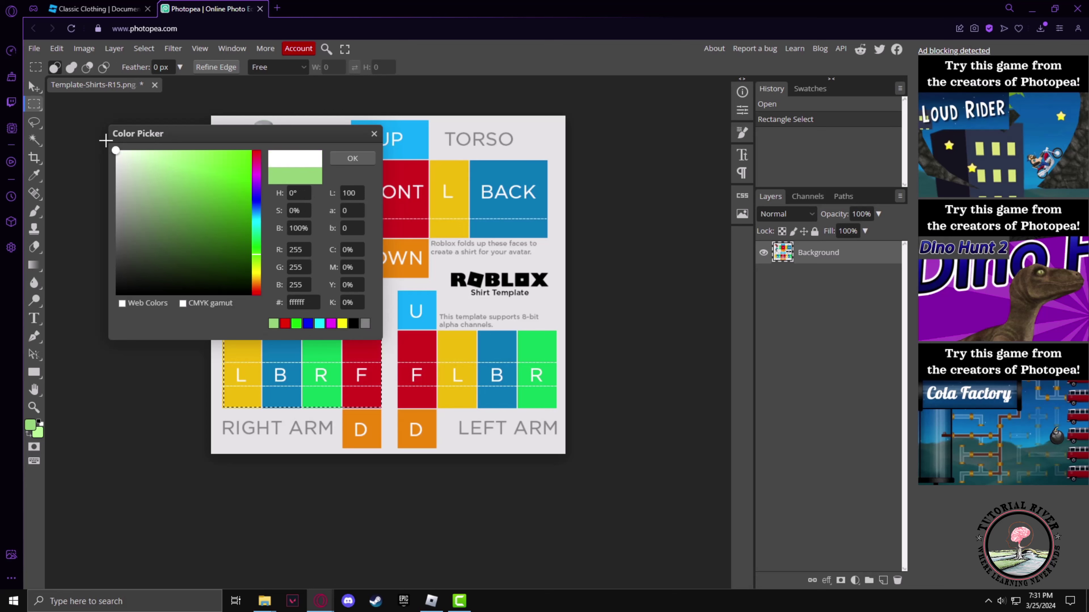
left_click(358, 158)
left_click(38, 432)
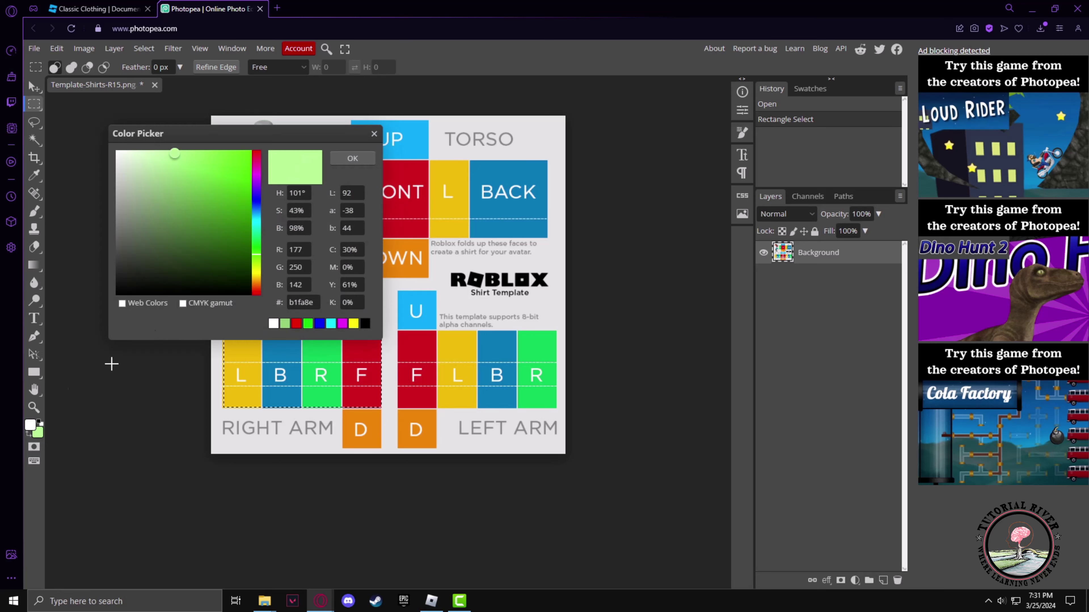
left_click_drag(174, 153, 107, 149)
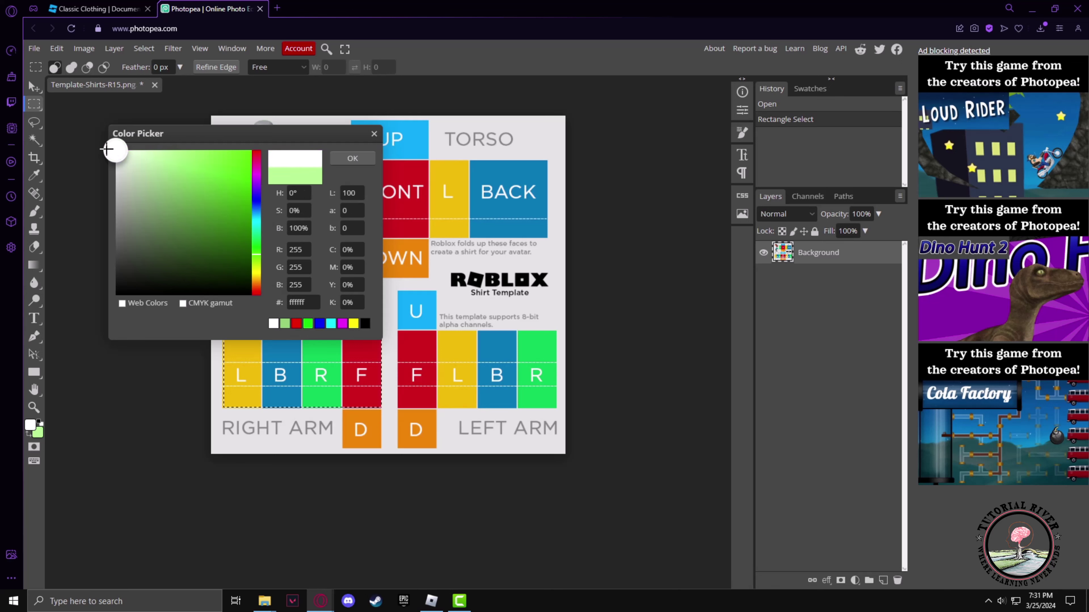
left_click(352, 158)
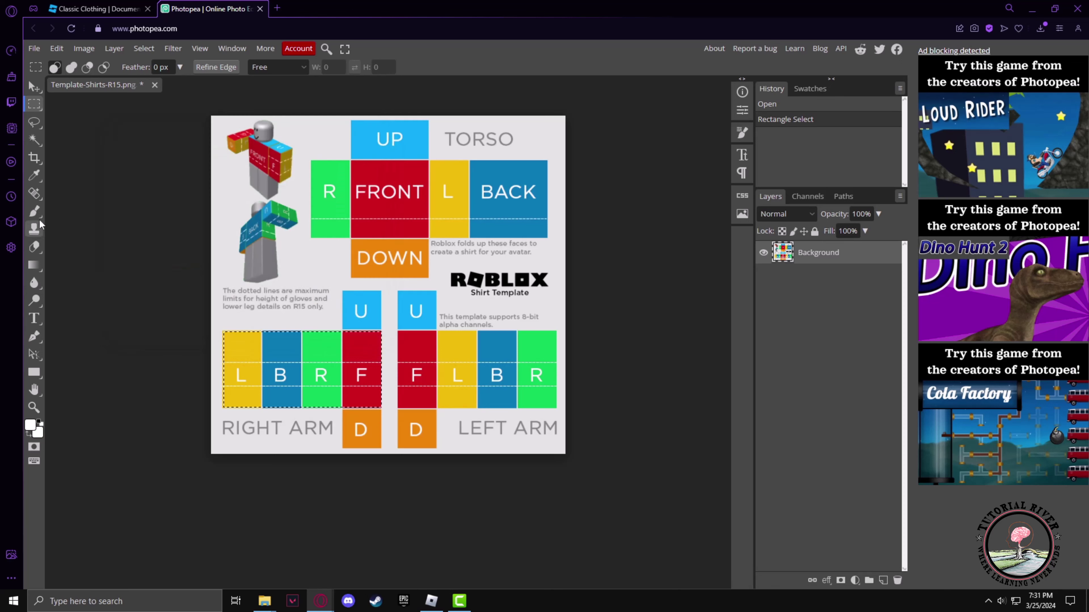
Paint the selected right-arm faces white with a 1000 px brush.
left_click(36, 210)
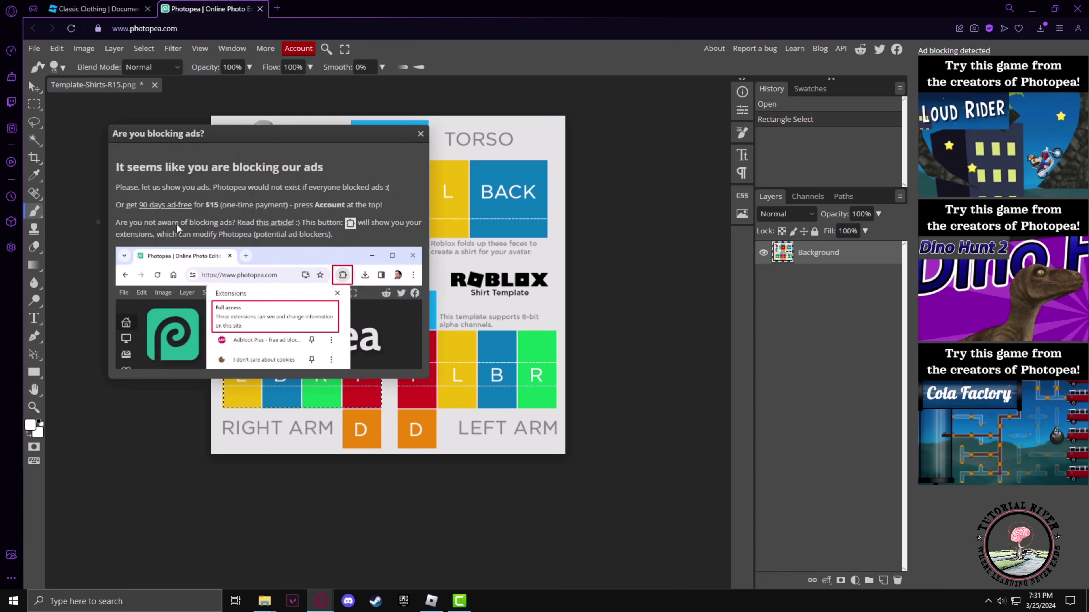
left_click(421, 133)
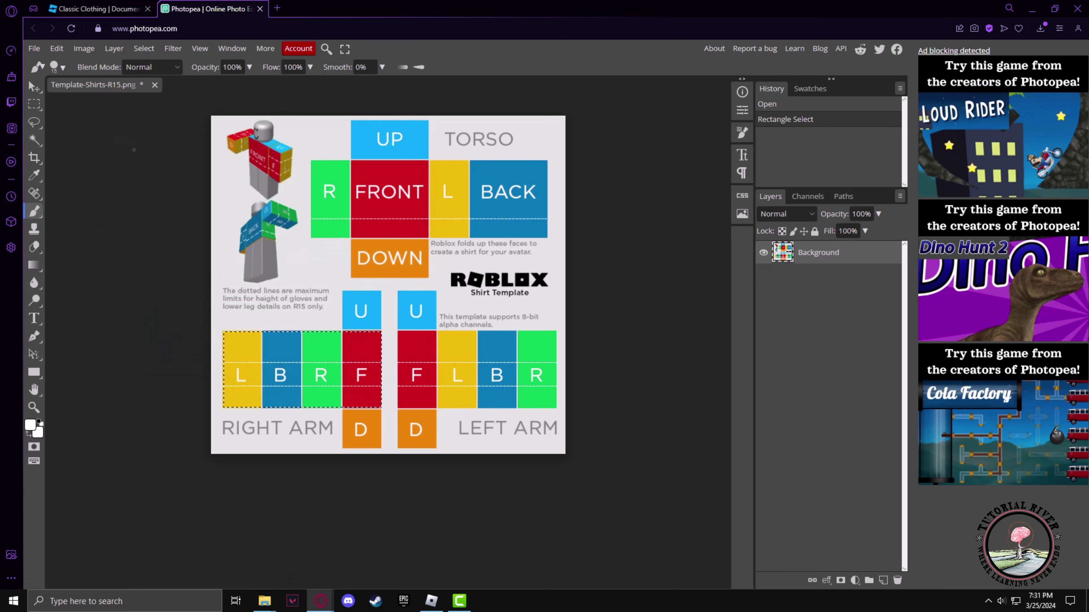
left_click(64, 69)
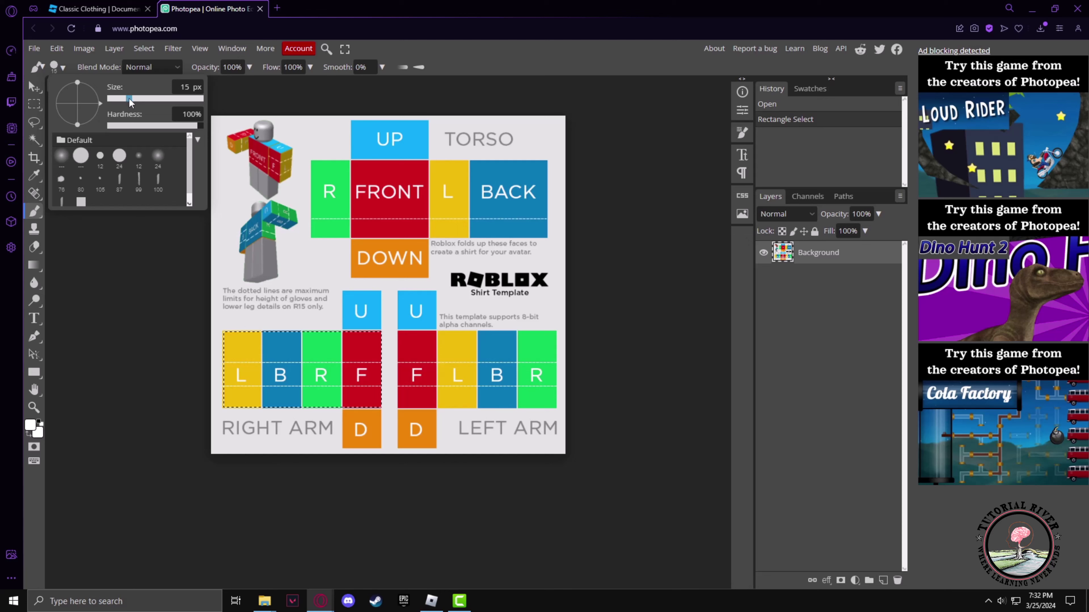
left_click_drag(130, 101, 217, 107)
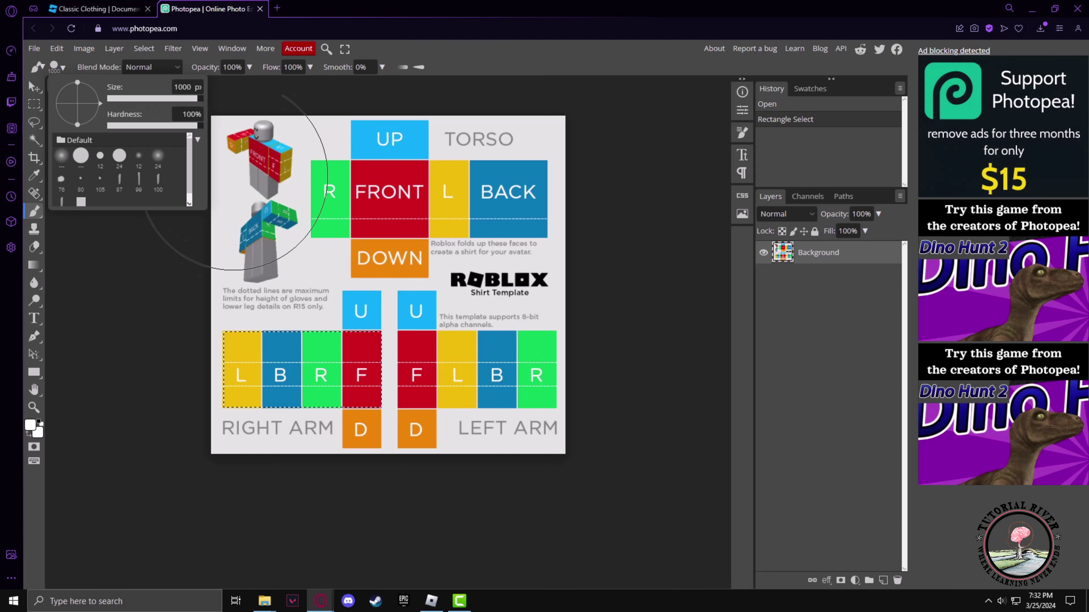
left_click(245, 410)
left_click(352, 361)
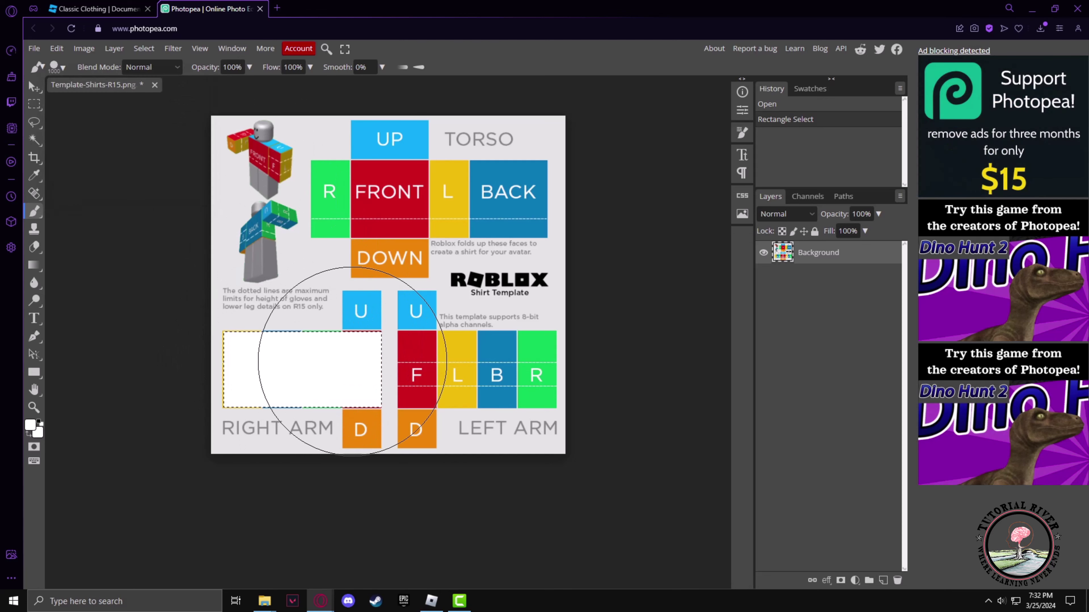
left_click_drag(353, 361, 357, 371)
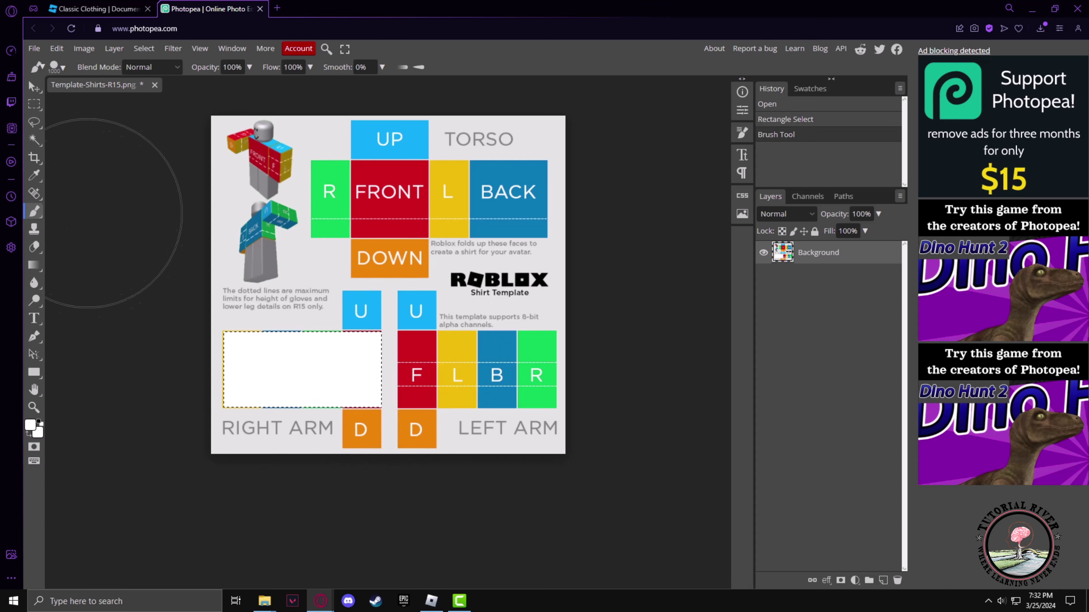
Select and paint the left arm's F, L, B and R faces white.
left_click(35, 105)
left_click_drag(398, 332, 556, 407)
key("b")
left_click_drag(428, 369, 506, 367)
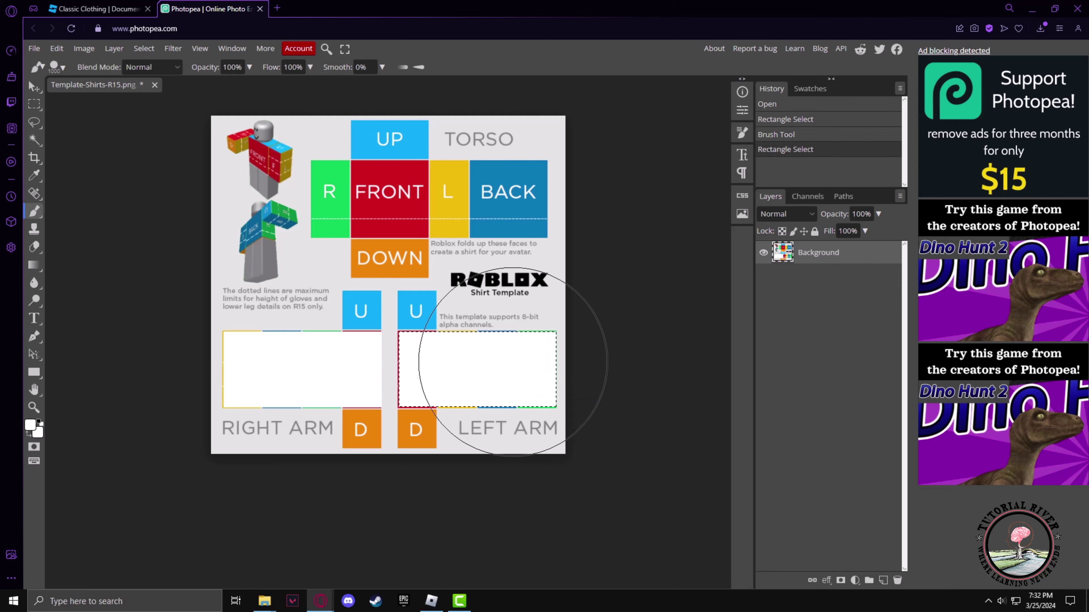
Select and paint the torso's R, FRONT, L and BACK faces white.
key("m")
mouse_move(311, 161)
left_mouse_down()
mouse_move(539, 224)
mouse_move(547, 237)
left_mouse_up()
key("b")
left_click_drag(275, 201, 550, 206)
Paint the torso's UP face and both arms' U faces white.
key("m")
left_click_drag(351, 120, 428, 277)
key("b")
mouse_move(313, 194)
left_mouse_down()
mouse_move(393, 280)
mouse_move(381, 341)
left_mouse_up()
key("m")
key("b")
left_click_drag(334, 300, 390, 335)
key("m")
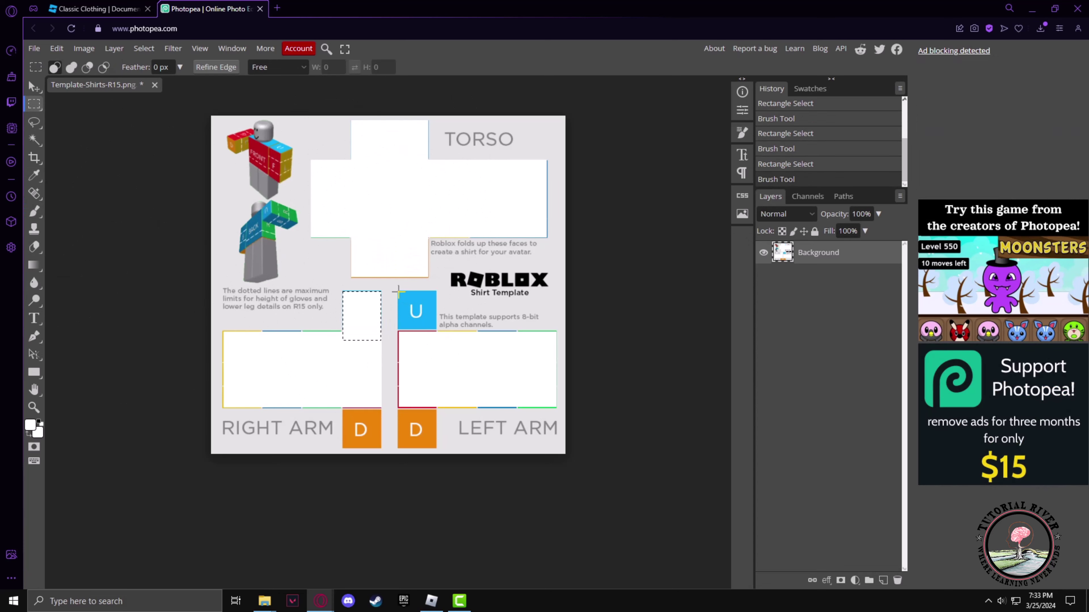
left_click_drag(398, 292, 436, 333)
key("b")
left_click_drag(403, 301, 394, 316)
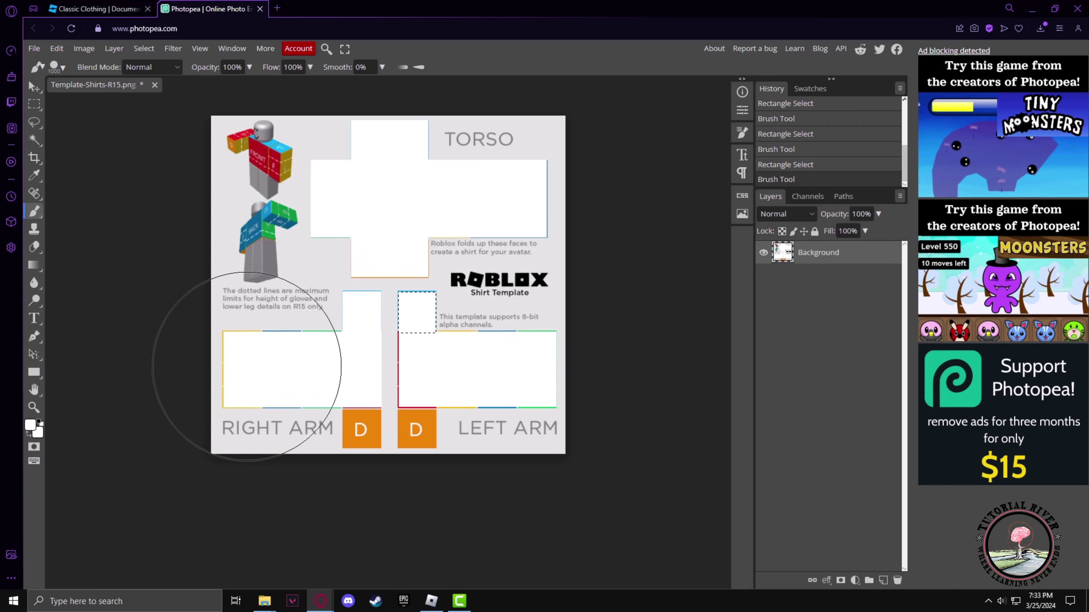
Use File > Open & Place to add the Tutorial river logo PNG.
left_click(34, 49)
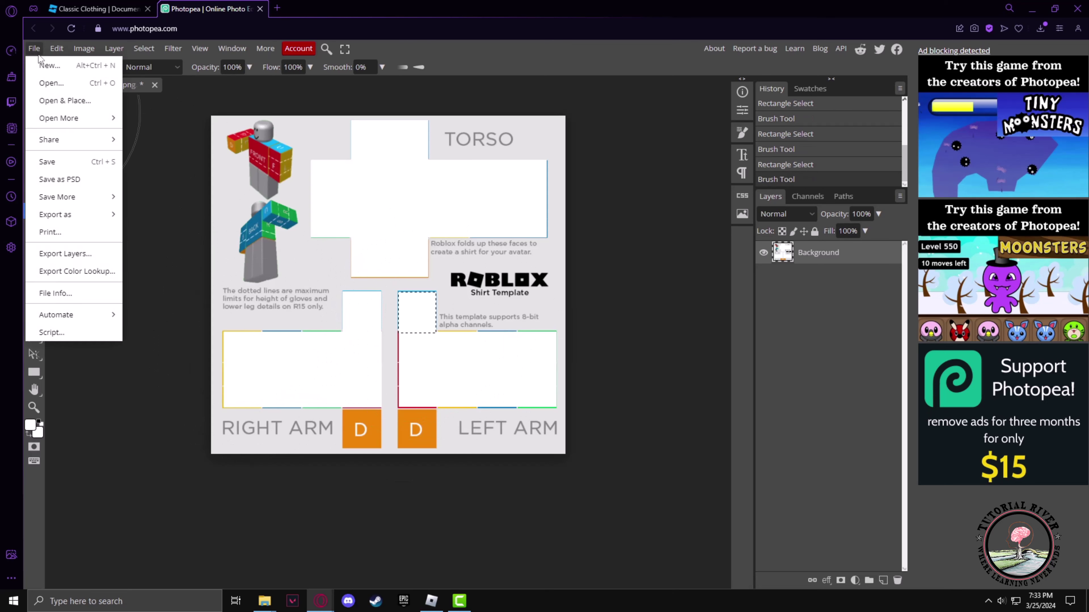
left_click(61, 101)
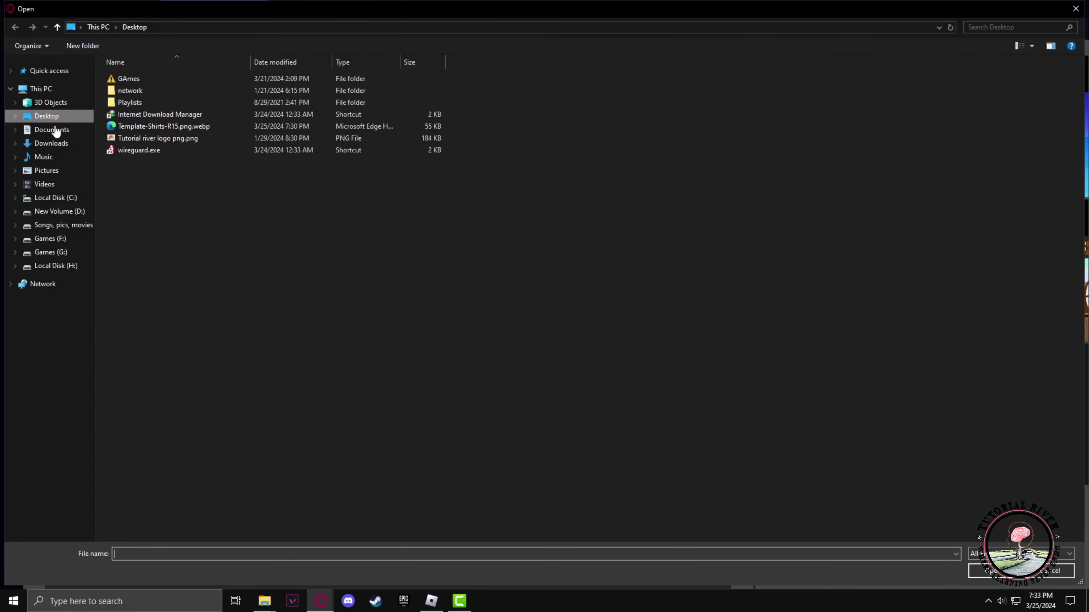
left_click(159, 138)
left_click(981, 570)
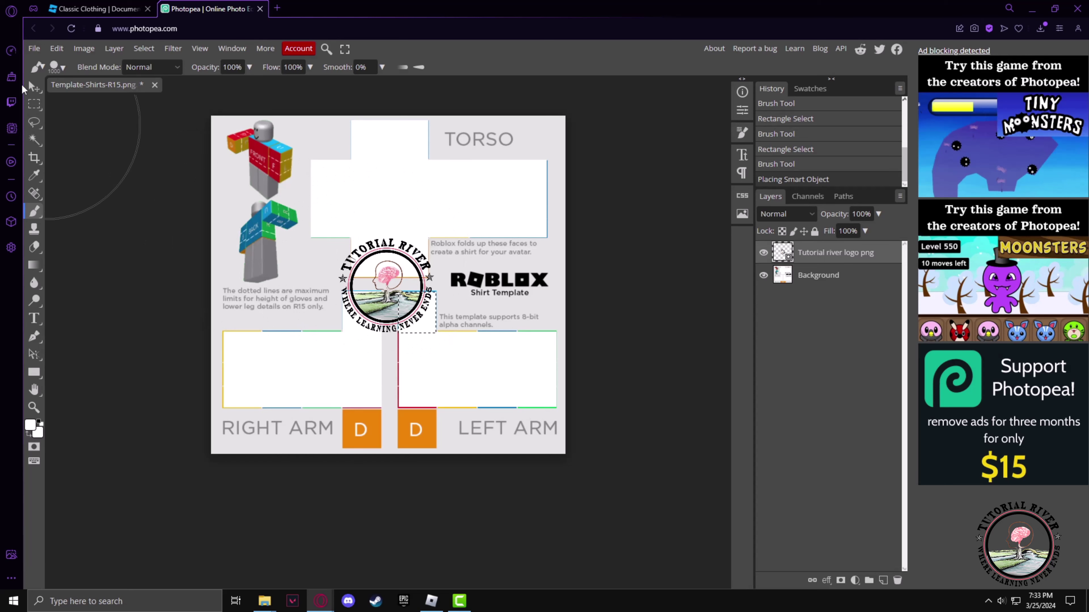
Move the logo onto the torso's FRONT face with the Move Tool.
right_click(35, 89)
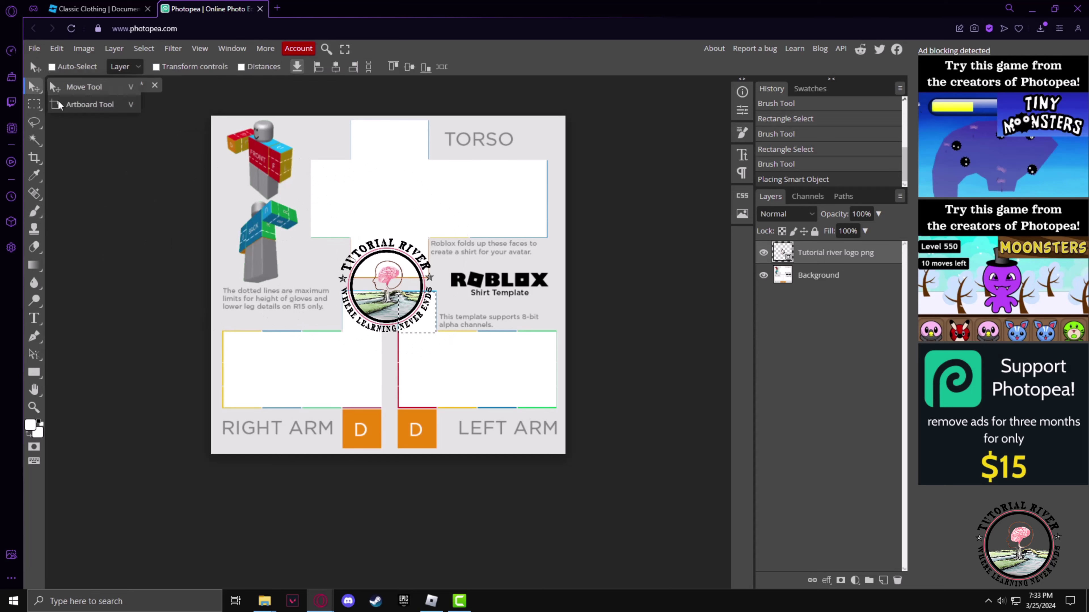
left_click(77, 94)
left_click_drag(392, 295, 399, 202)
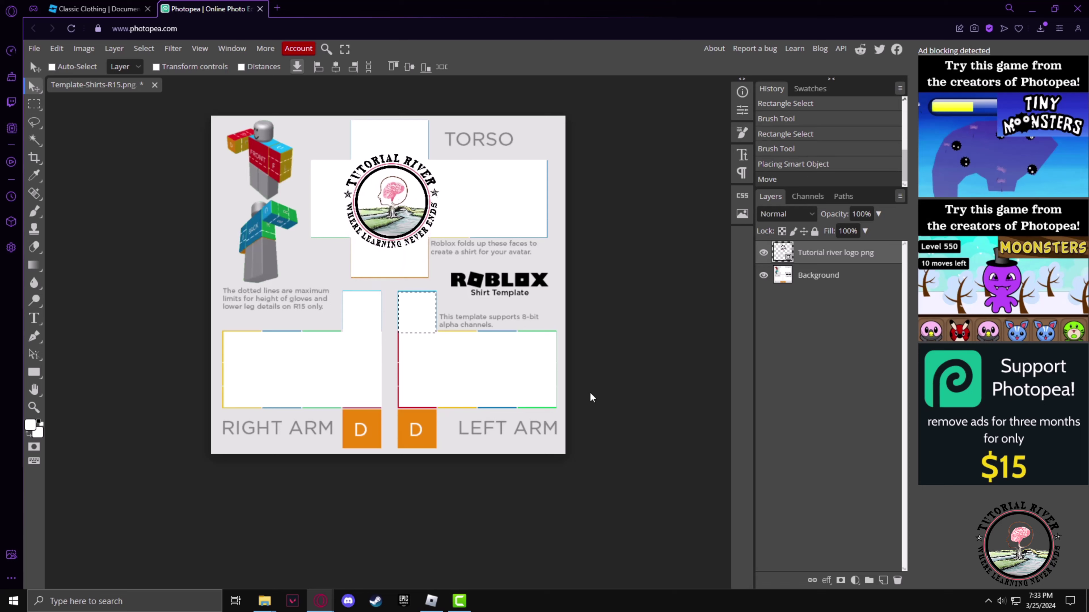
Export the template via File > Export as > JPG at 70% quality.
left_click(34, 49)
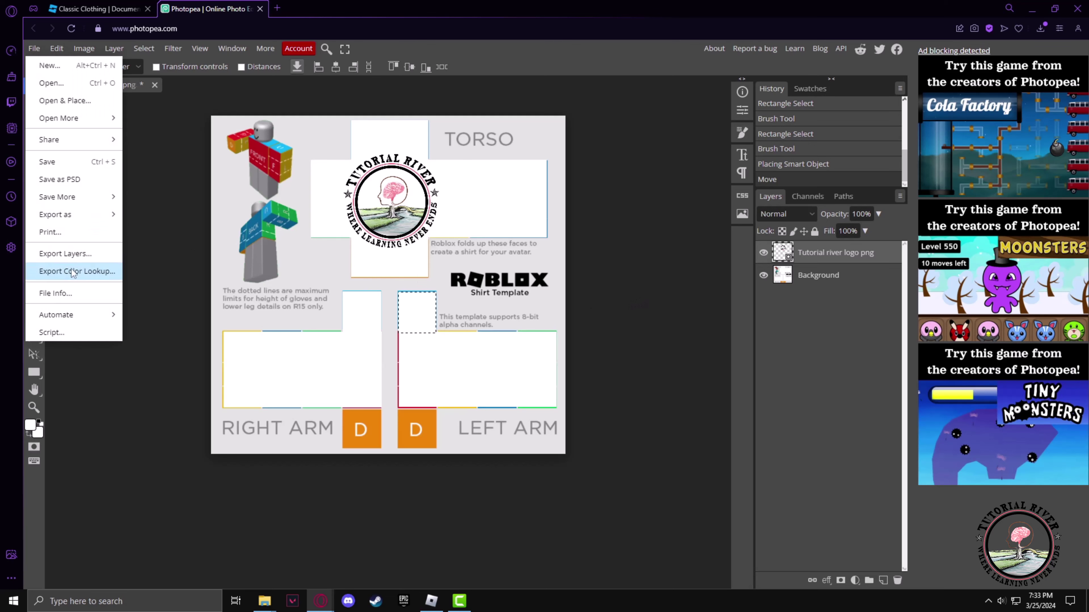
mouse_move(54, 220)
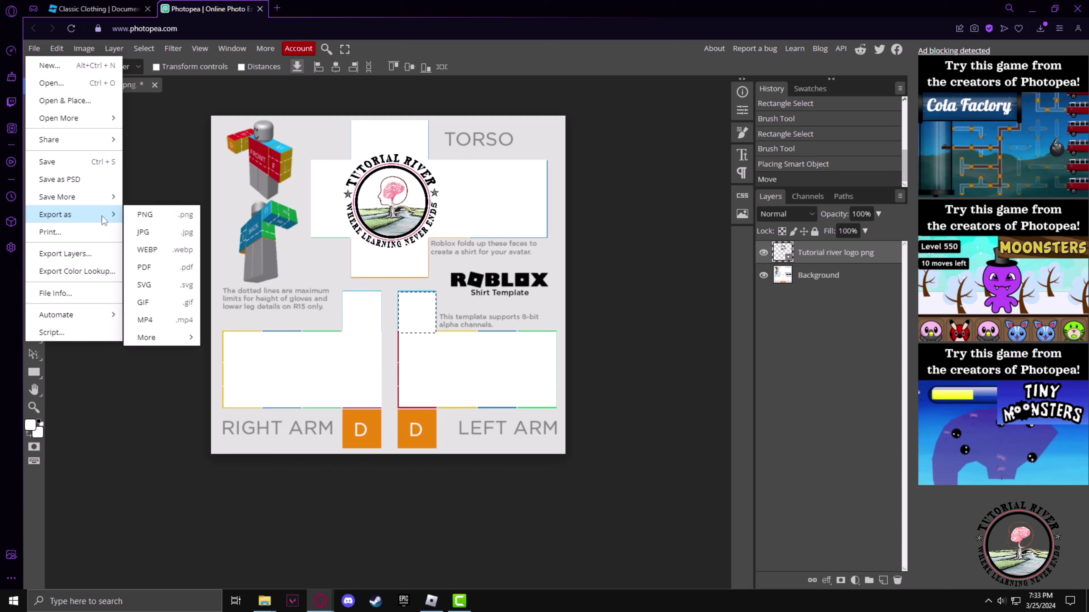
left_click(157, 237)
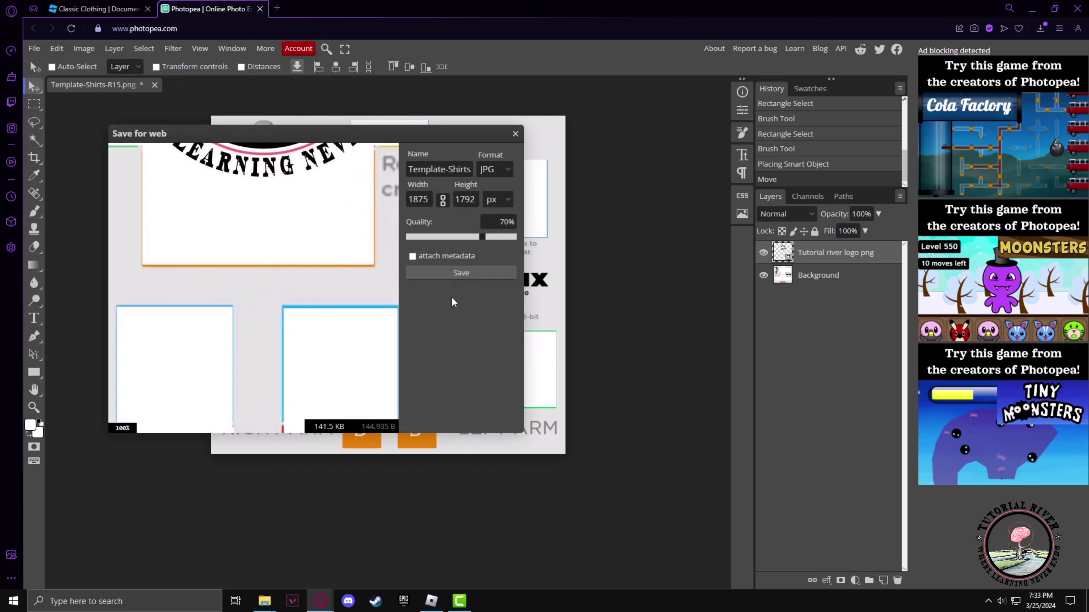
scroll(343, 226, "up", 2)
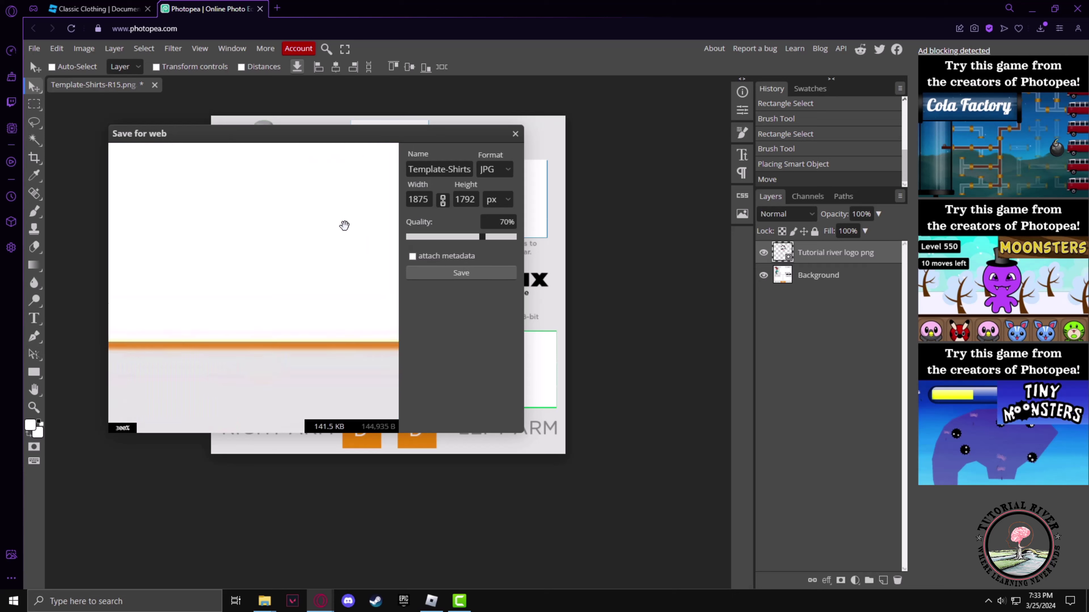
scroll(345, 225, "down", 5)
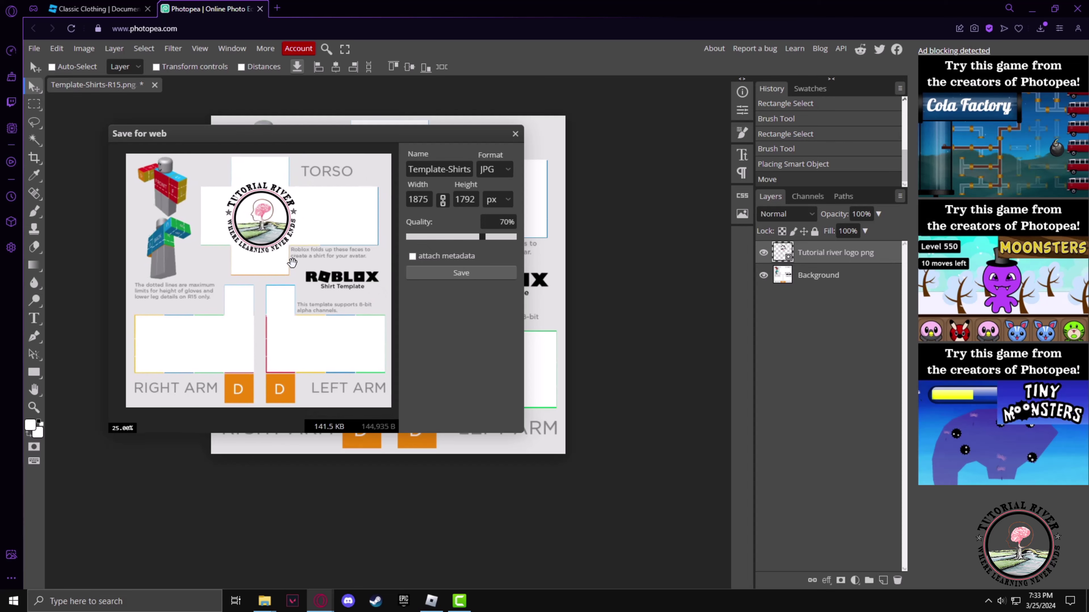
left_click(461, 273)
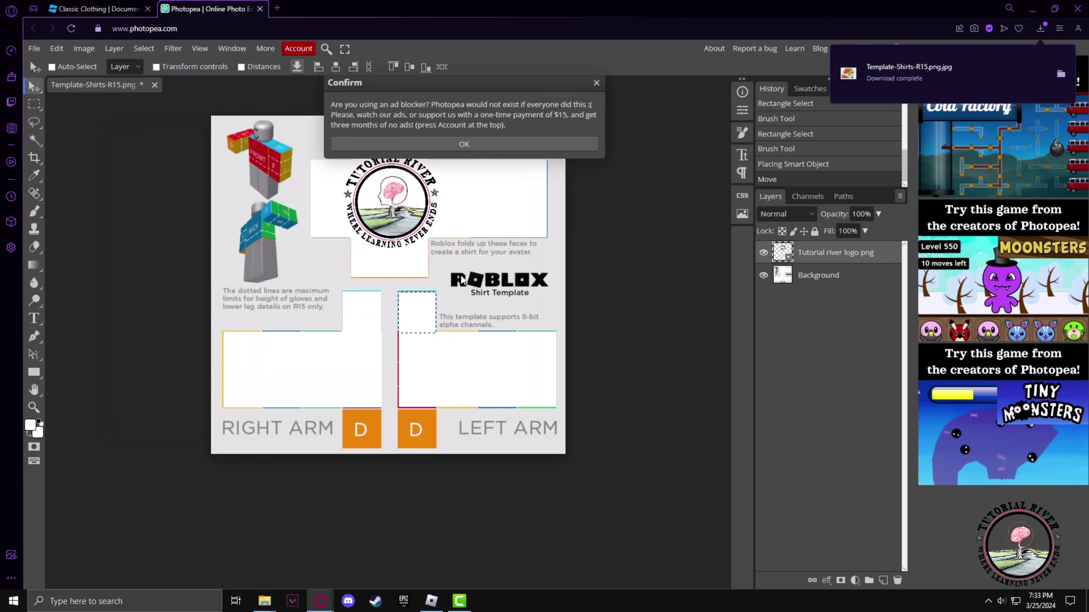
Show the downloaded Template-Shirts-R15.png.jpg in its Downloads folder and copy it.
left_click(597, 83)
left_click(1042, 29)
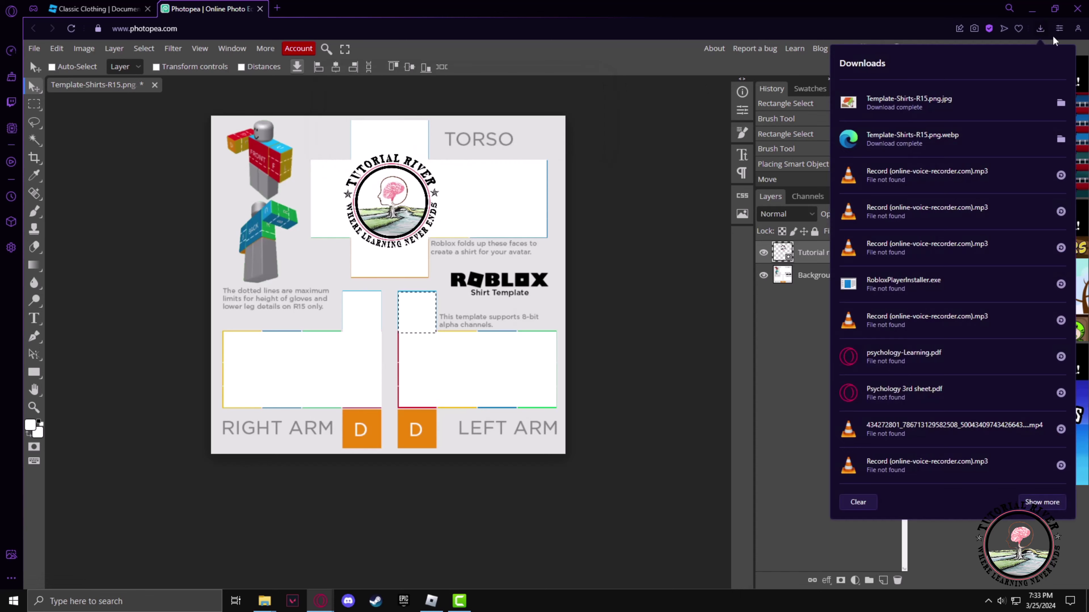
left_click(1061, 103)
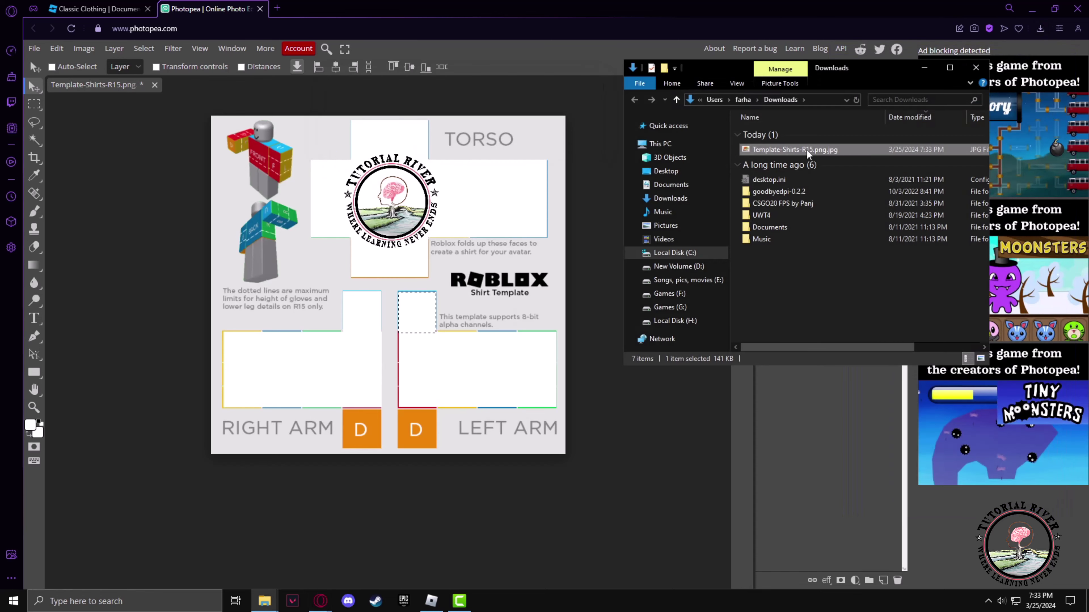
right_click(787, 150)
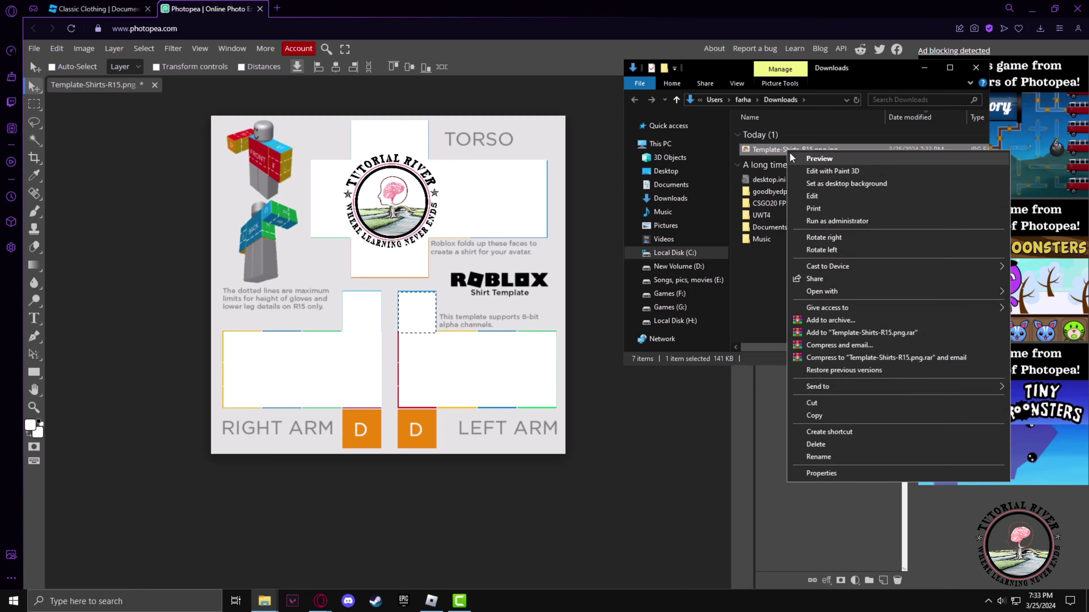
left_click(813, 415)
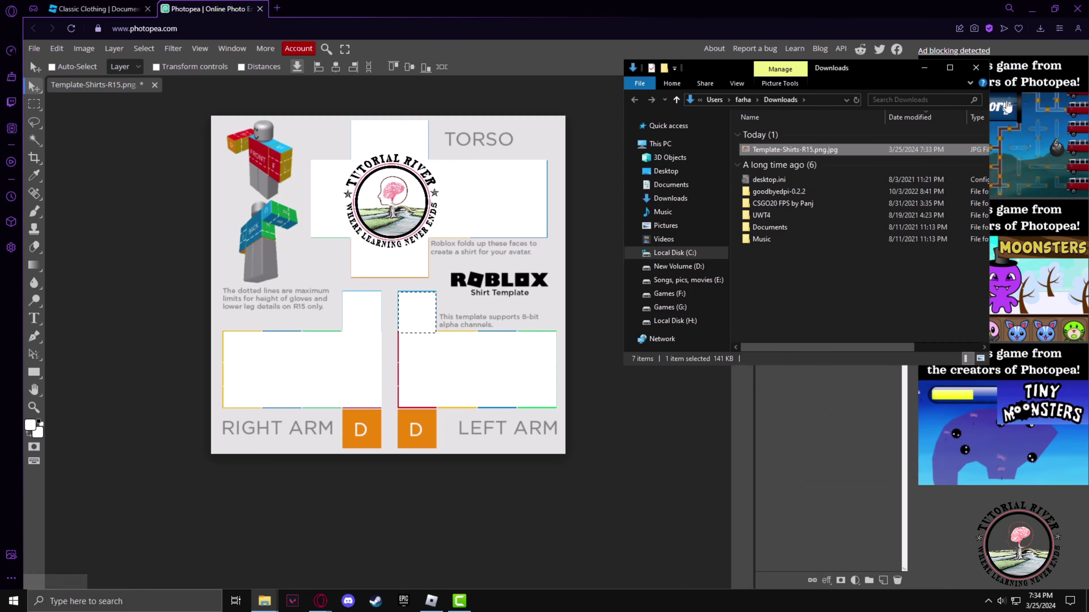
Paste the JPG onto the desktop, close Downloads and return to Photopea.
left_click(1032, 8)
right_click(348, 138)
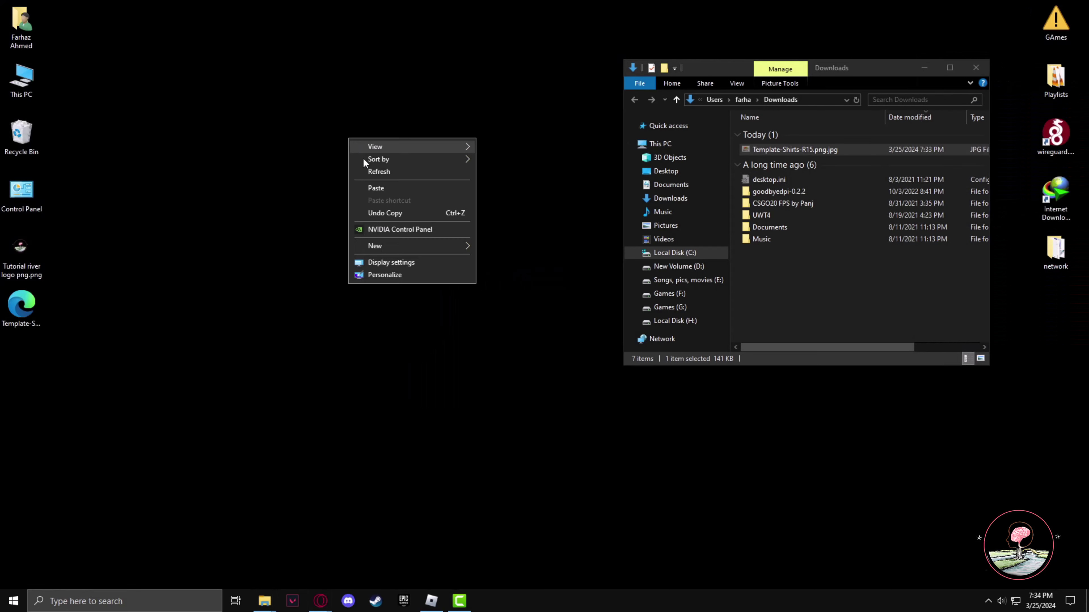
left_click(370, 183)
left_click_drag(350, 82, 240, 148)
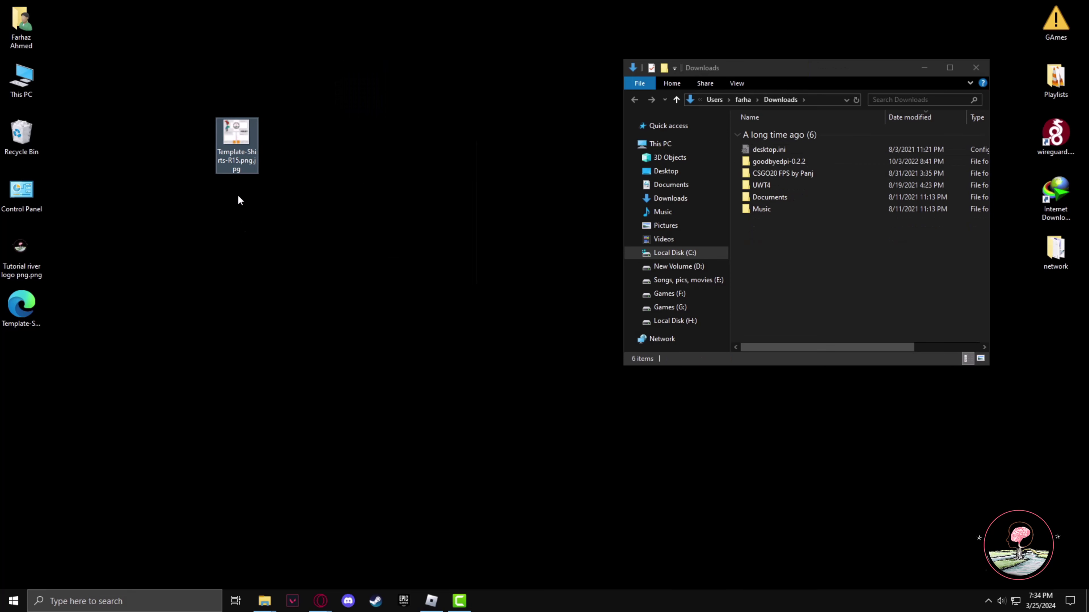
left_click(973, 71)
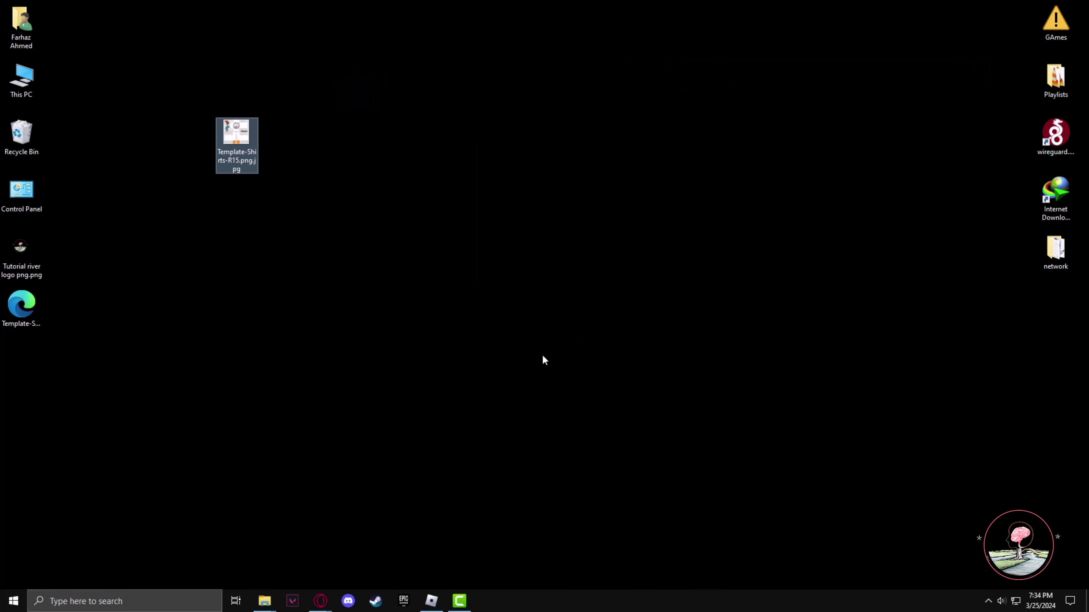
left_click(491, 415)
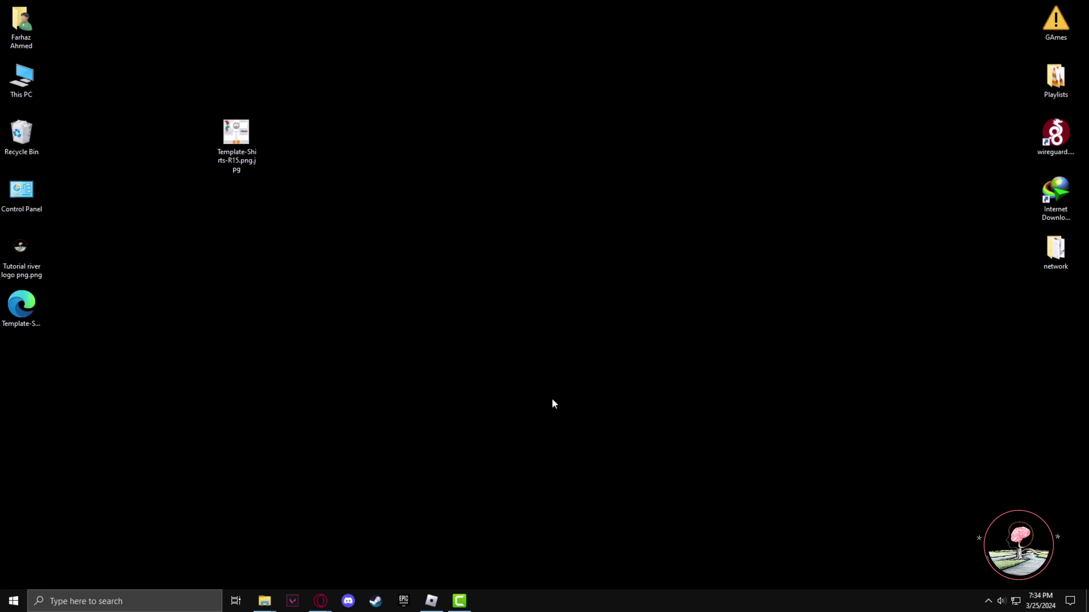
key("alt+Tab")
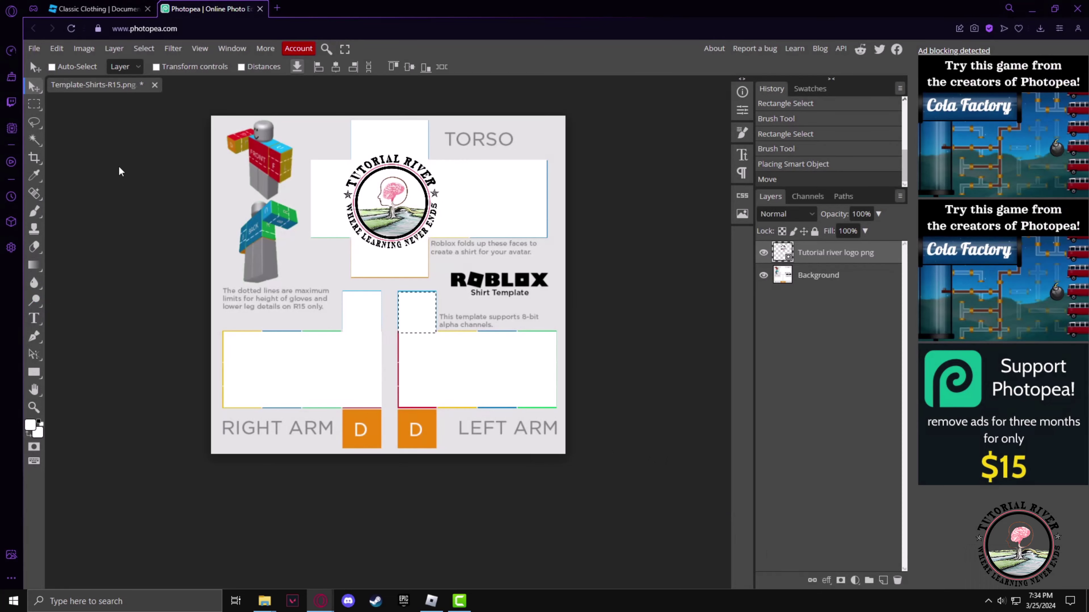
Go to the Creator Hub dashboard and filter Avatar Items to Classic Shirts.
left_click(86, 12)
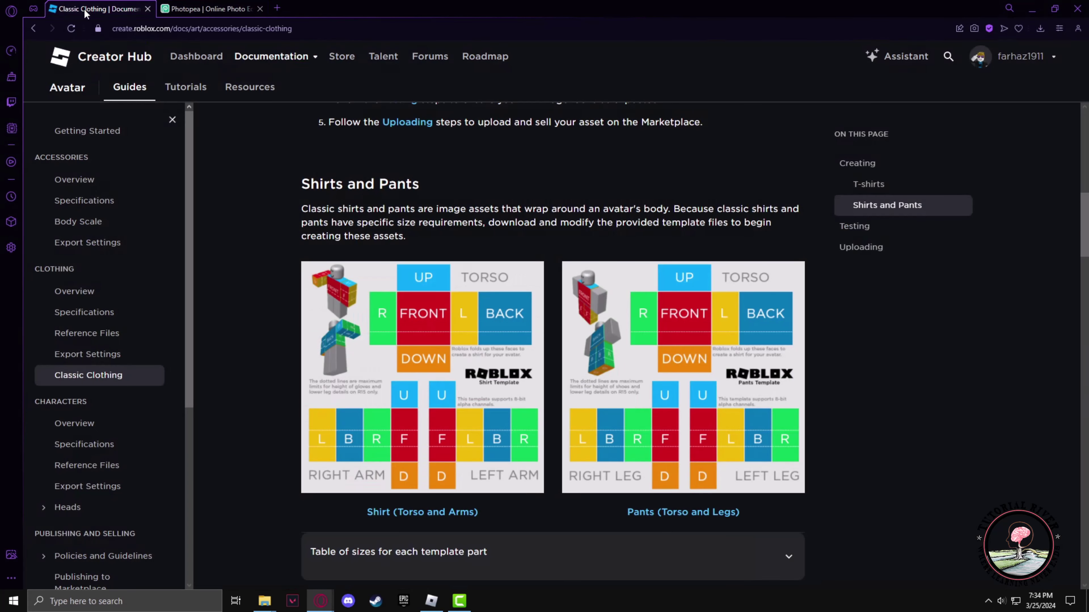
left_click(202, 56)
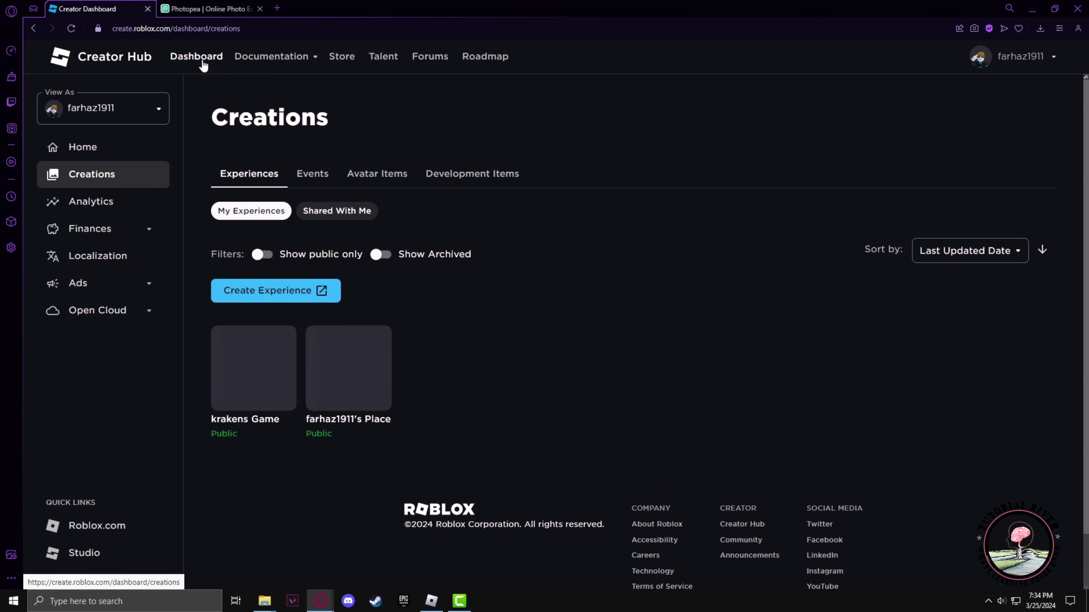
left_click(379, 185)
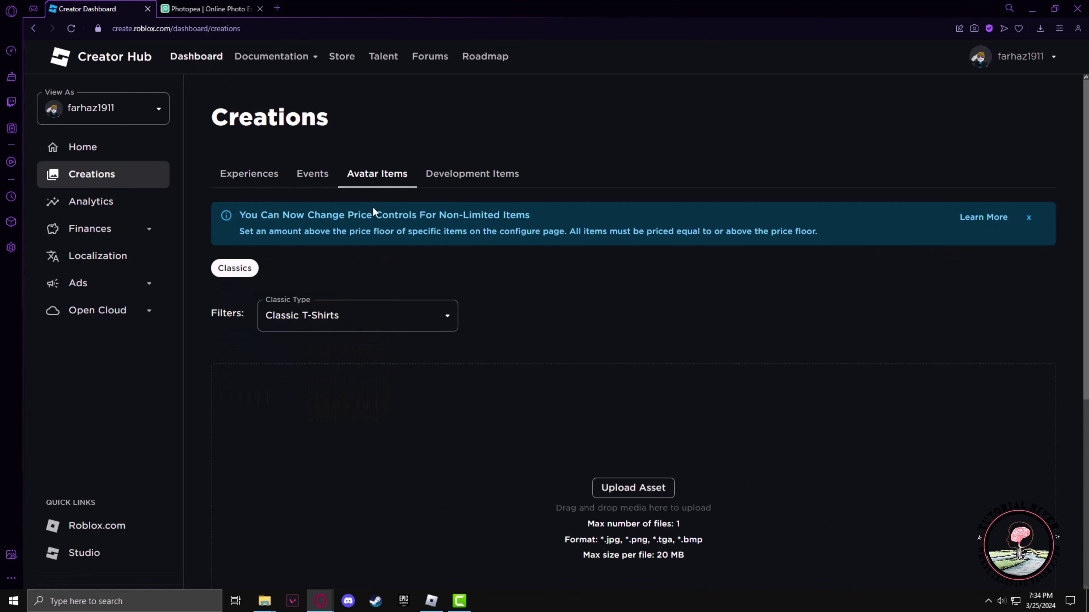
left_click(339, 322)
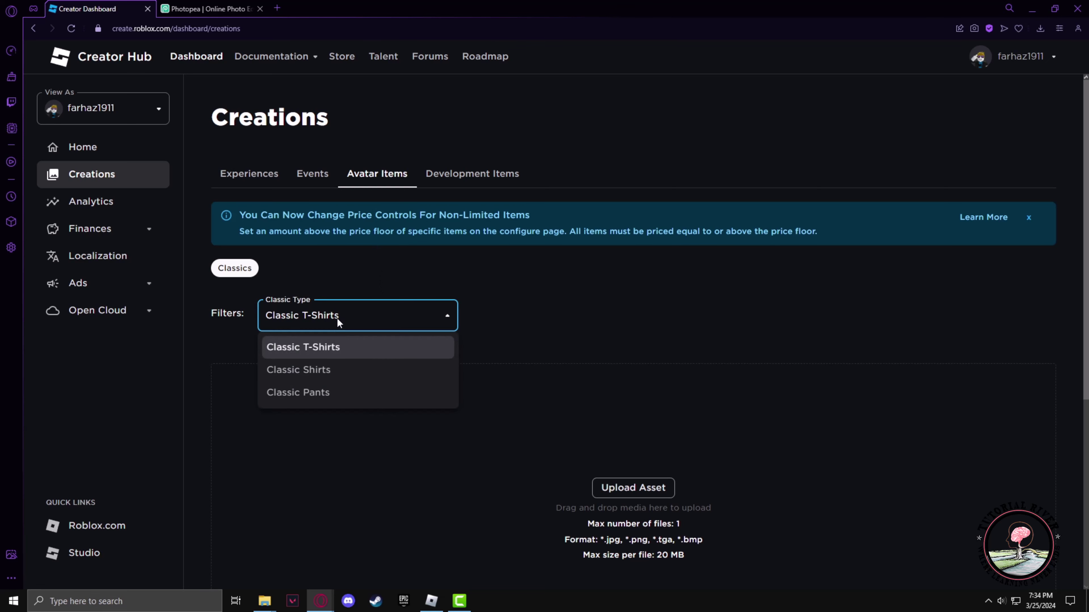
left_click(311, 378)
scroll(314, 378, "down", 6)
scroll(384, 426, "up", 5)
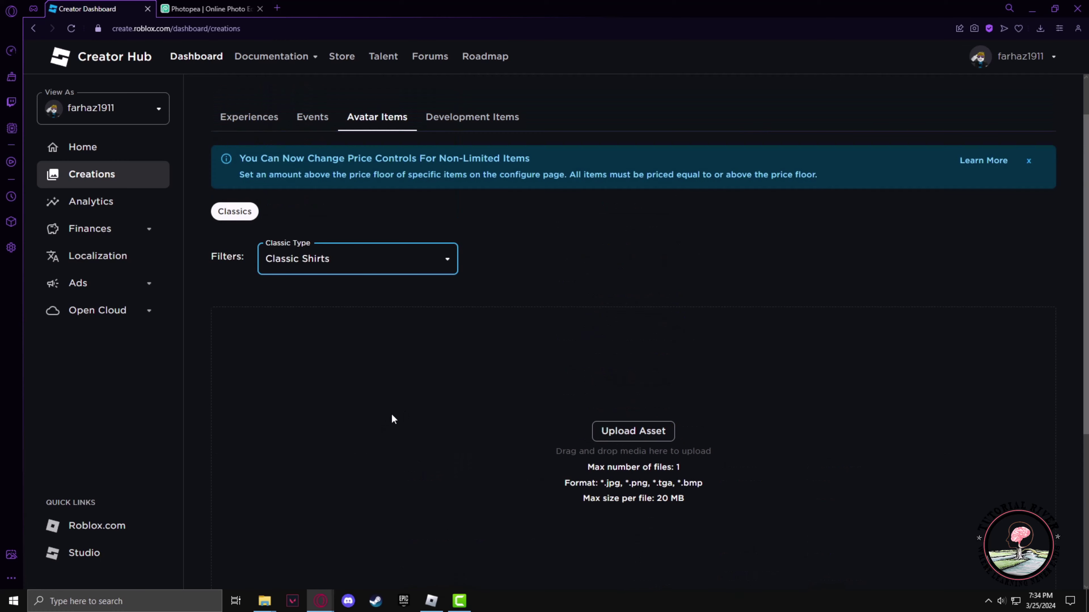
scroll(540, 439, "down", 1)
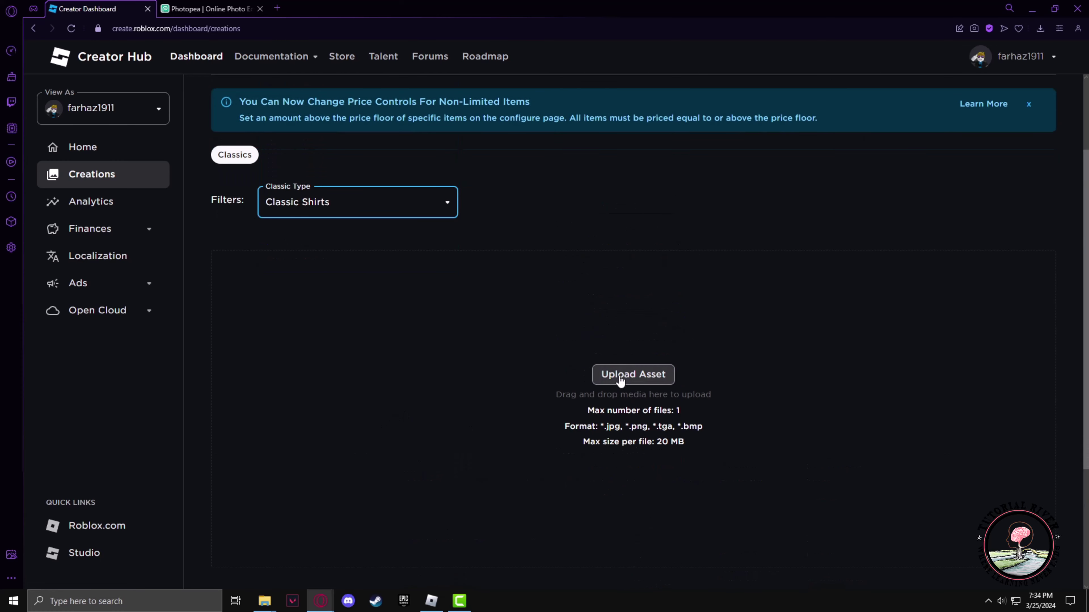
Start a new shirt asset upload with Template-Shirts-R15.png.jpg from the Desktop as its image.
left_click(633, 375)
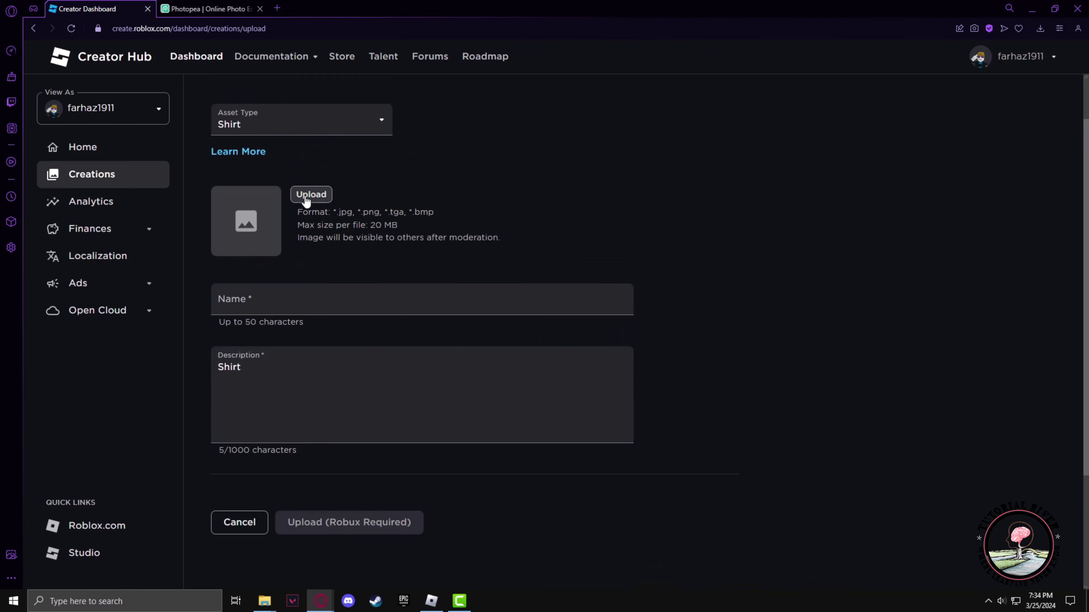
left_click(320, 197)
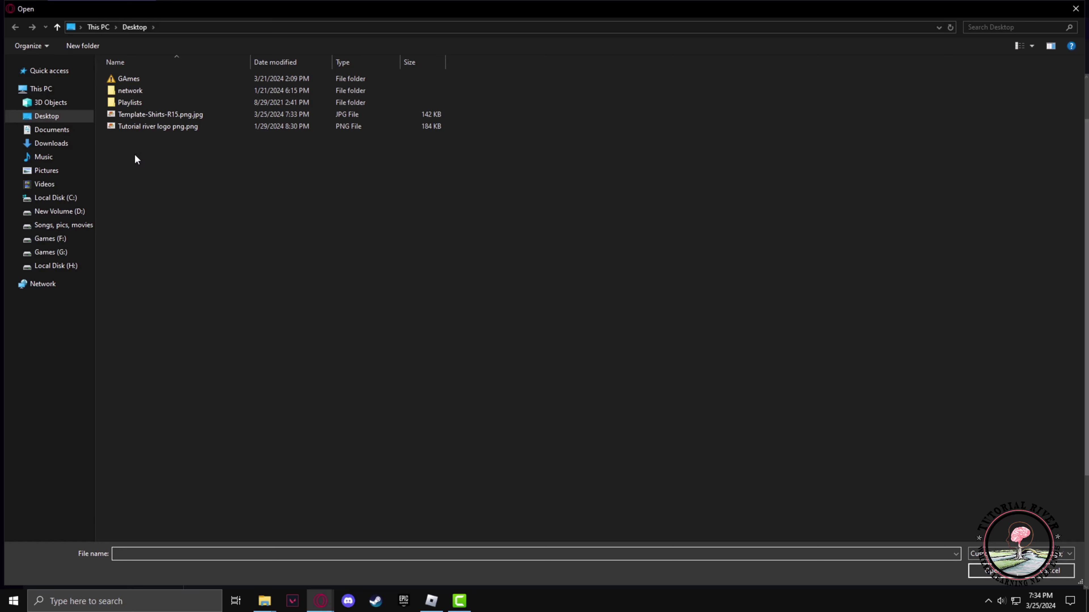
left_click(135, 115)
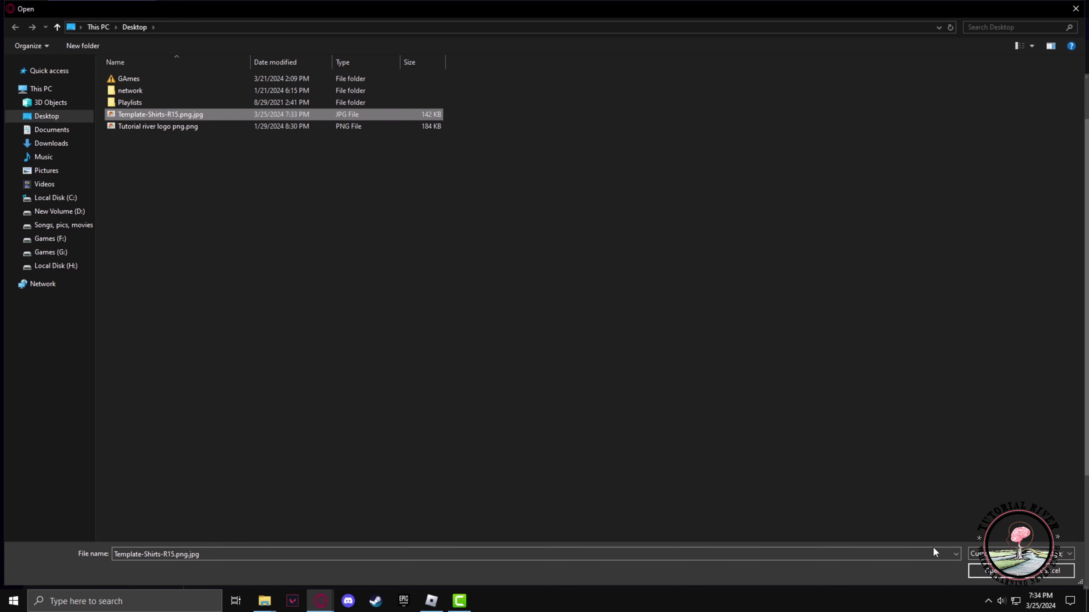
left_click(987, 573)
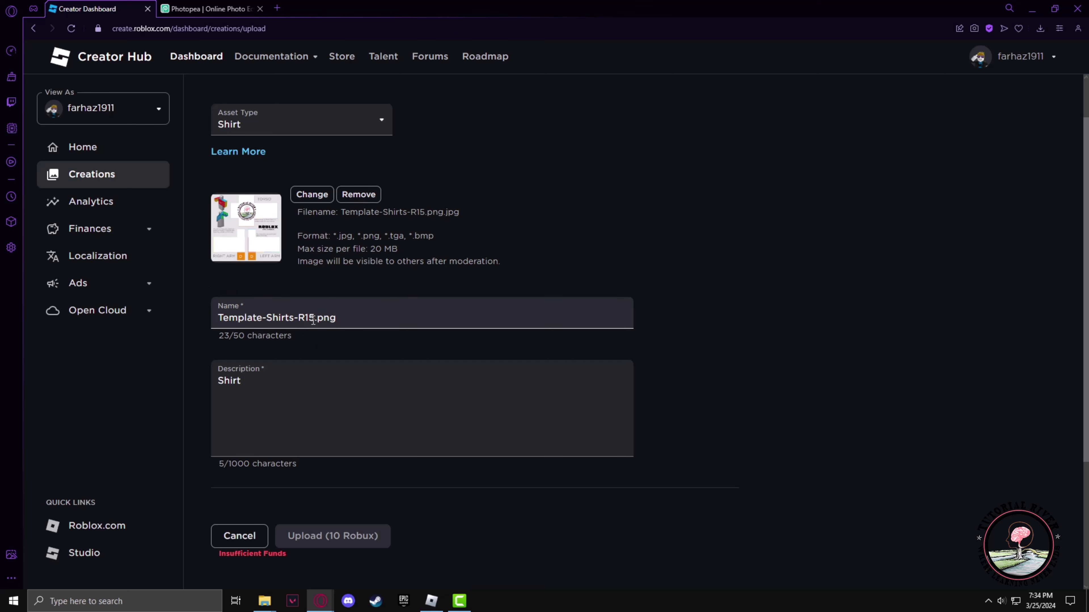
Replace the default shirt name with 'Tutorial shirt', keep the description 'Shirt', and attempt the 10 Robux upload.
left_click_drag(313, 320, 218, 324)
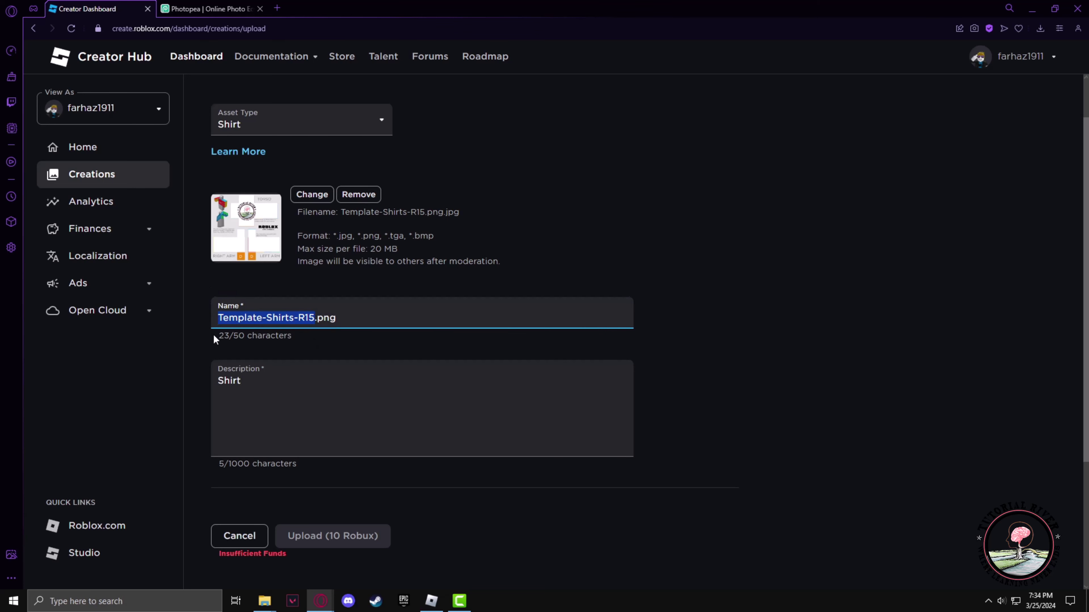
type("Tuto")
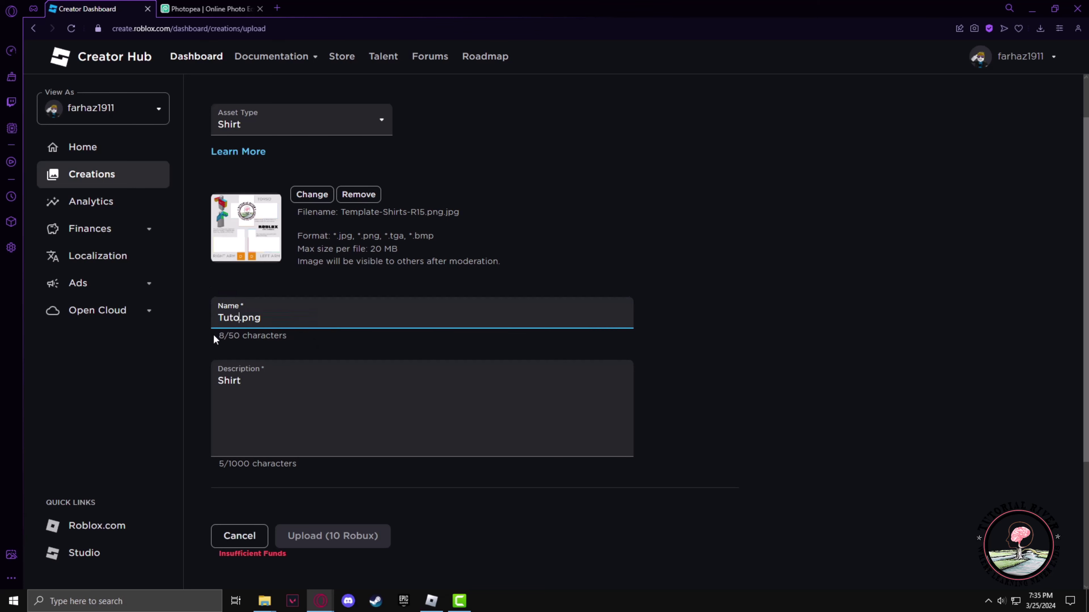
type("rial sh")
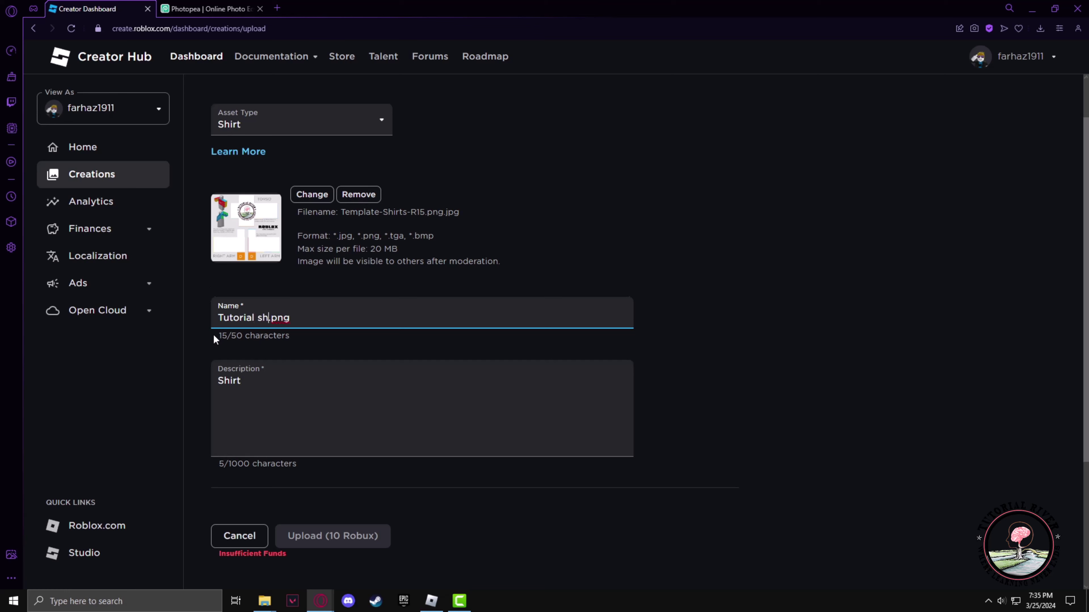
type("irt")
left_click(267, 397)
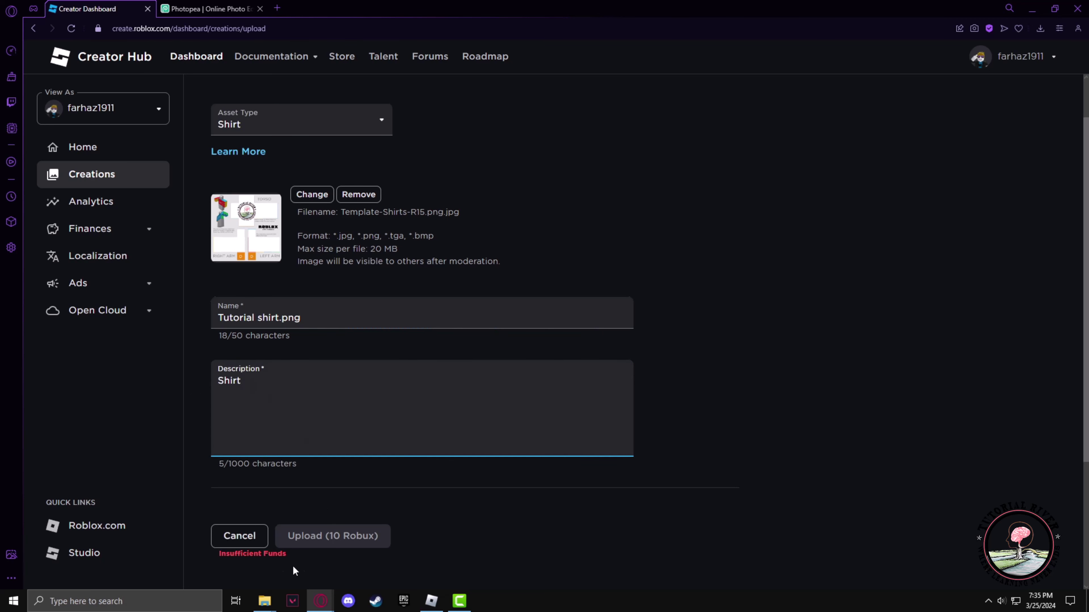
left_click(320, 538)
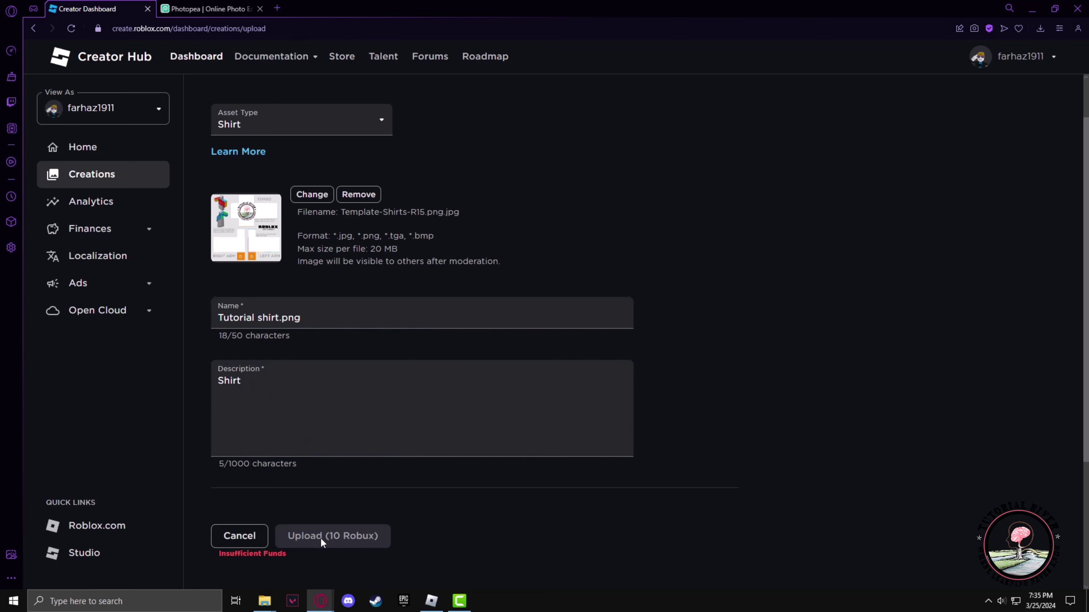
scroll(323, 541, "down", 3)
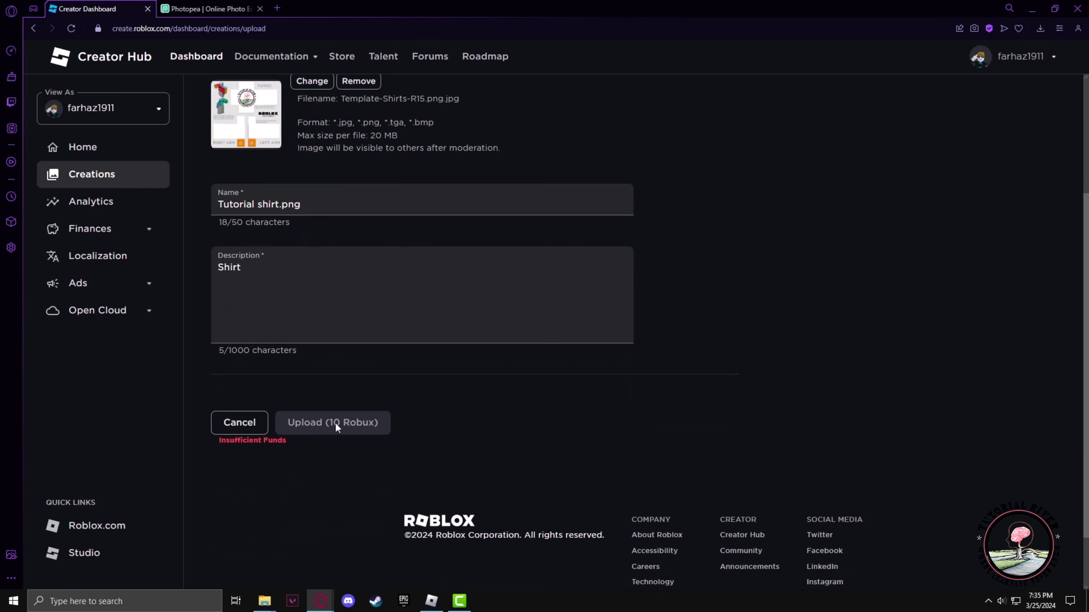